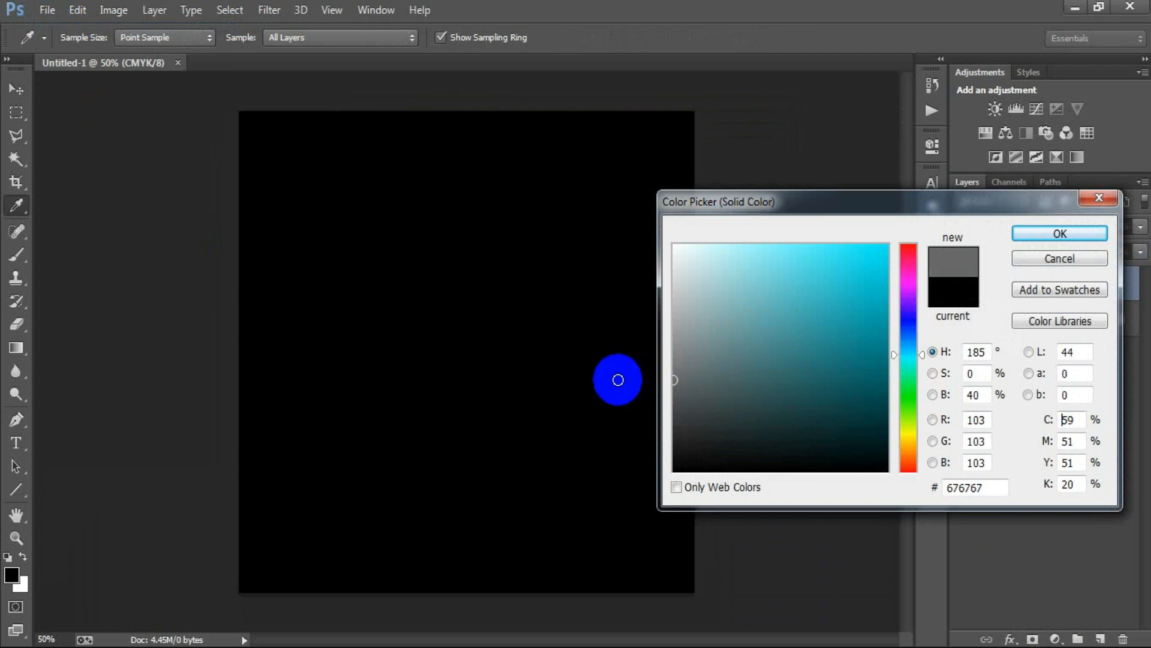
Step: Apply the solid color fill in grey 676767 and add an empty layer above it
click(1026, 232)
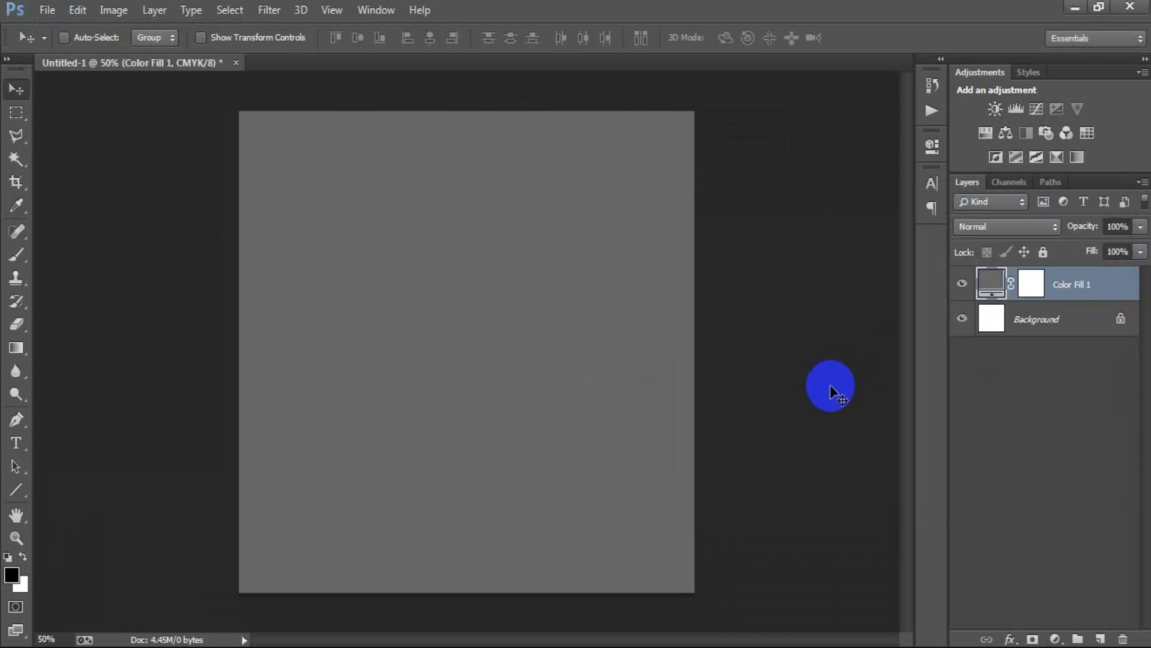
click(1103, 629)
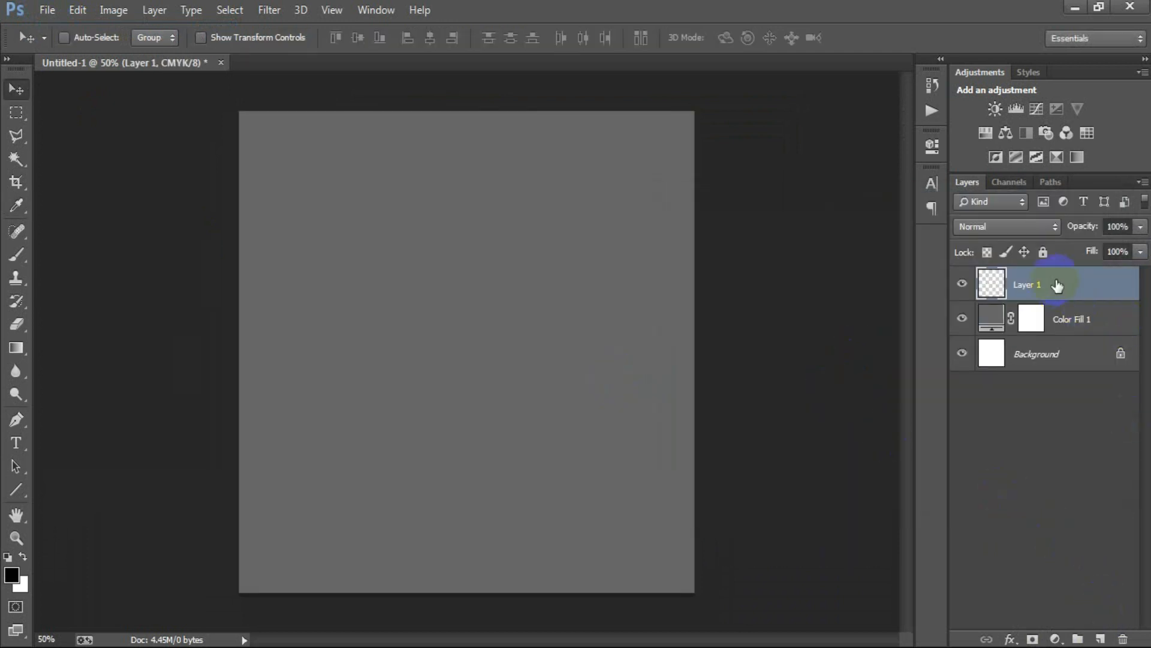
Step: Draw a circle of about 638 × 638 px with the Ellipse tool and move it near the middle of the canvas
drag(23, 488, 98, 524)
drag(370, 220, 640, 556)
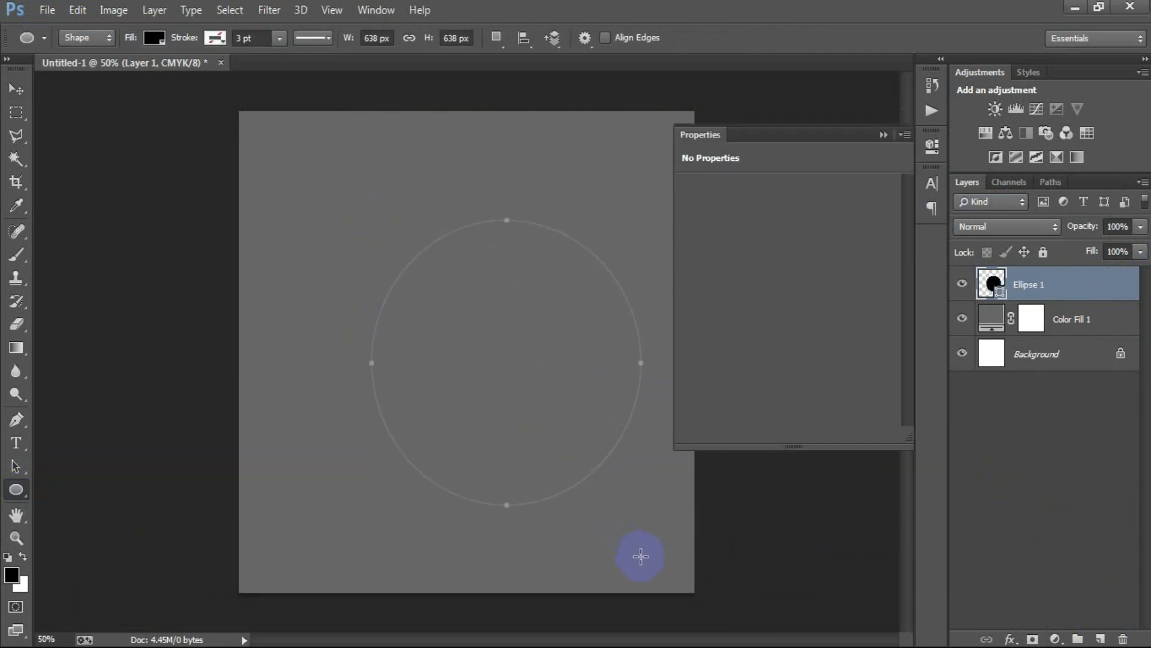
click(16, 89)
drag(488, 425, 457, 402)
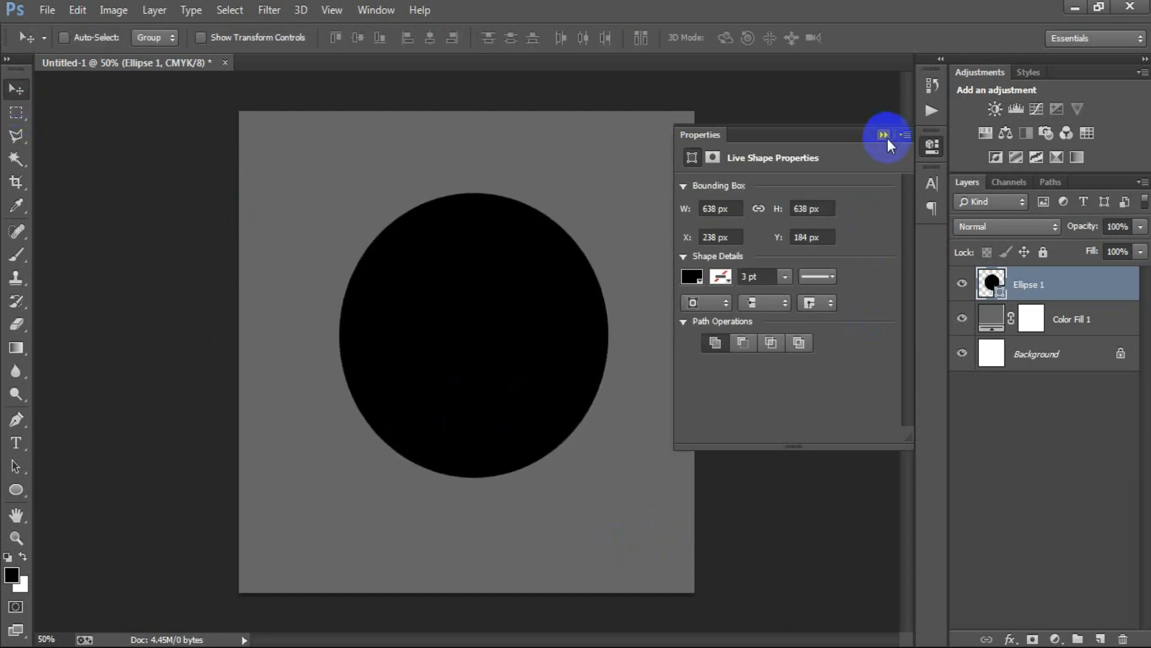
Step: Recolor the circle to white (ffffff), rasterize the Ellipse 1 layer and collapse the shape properties
double_click(991, 283)
drag(727, 265, 672, 241)
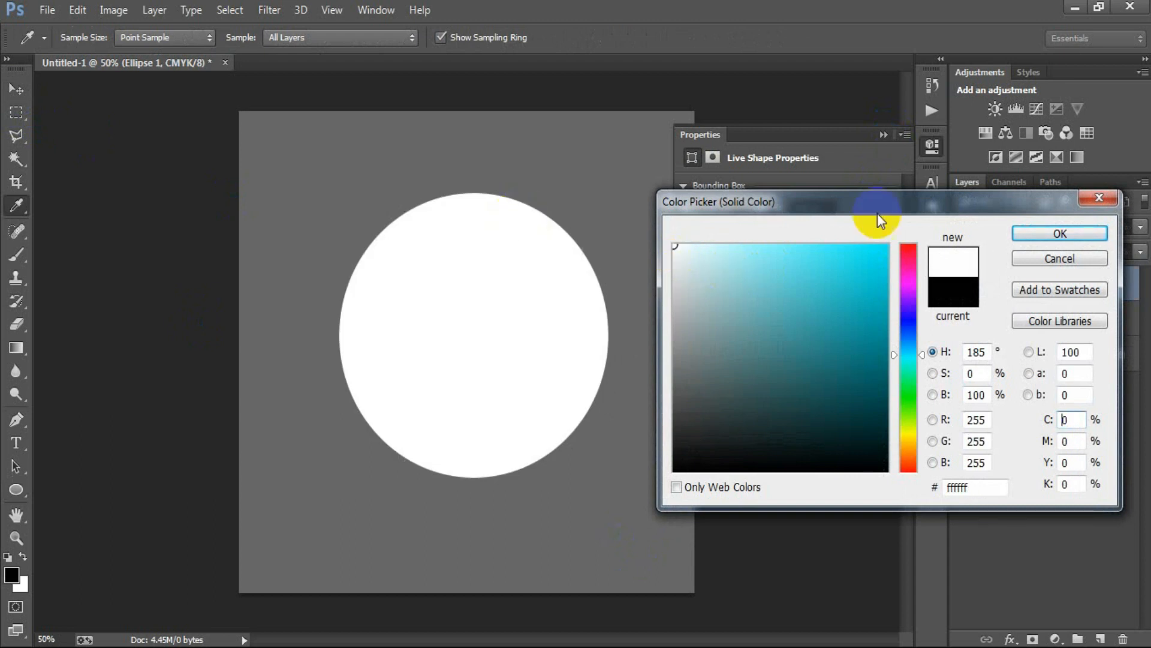
click(1059, 234)
right_click(1037, 283)
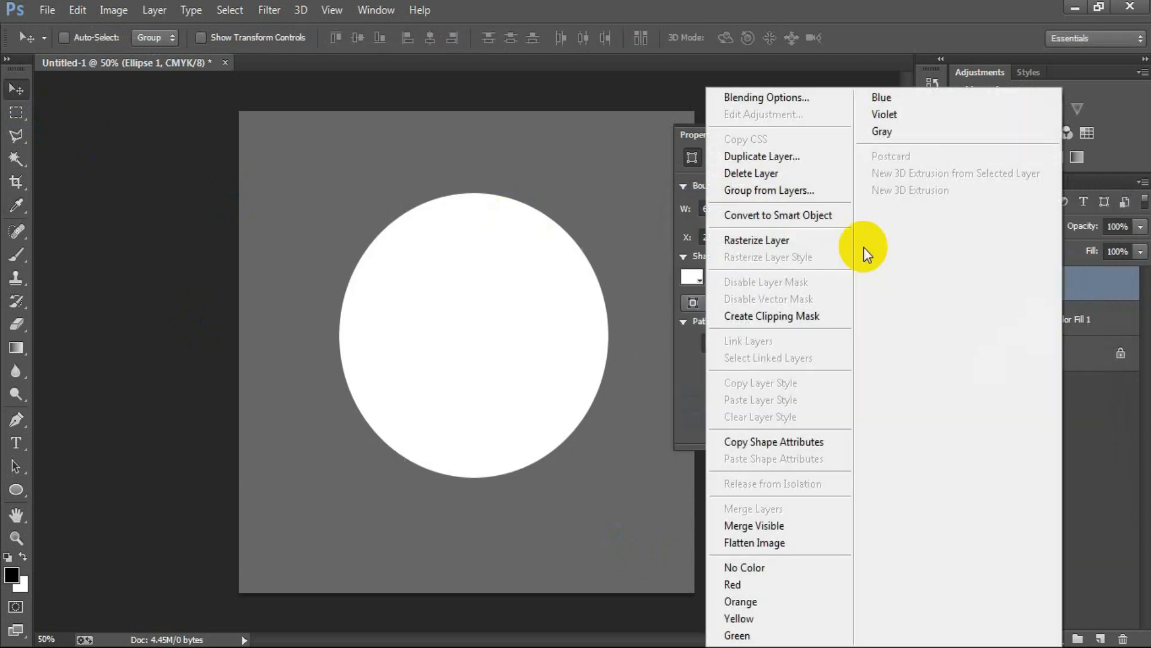
click(765, 246)
click(890, 133)
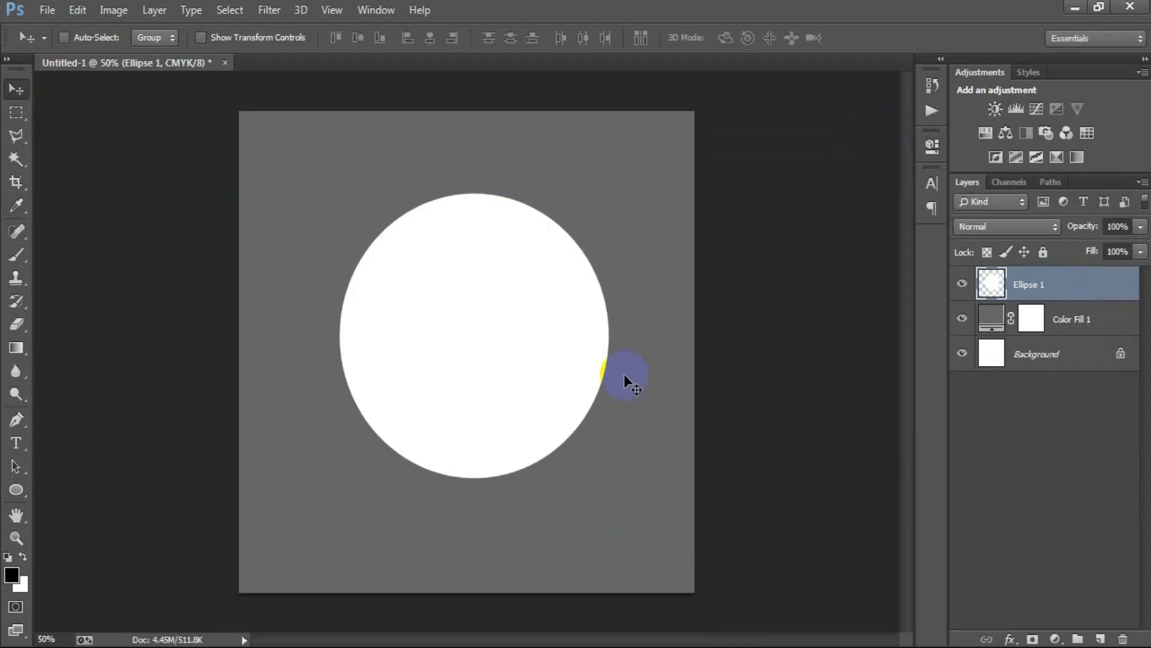
Step: Scale the white circle from its center to about 106% and center it horizontally on the Background
key(ctrl+t)
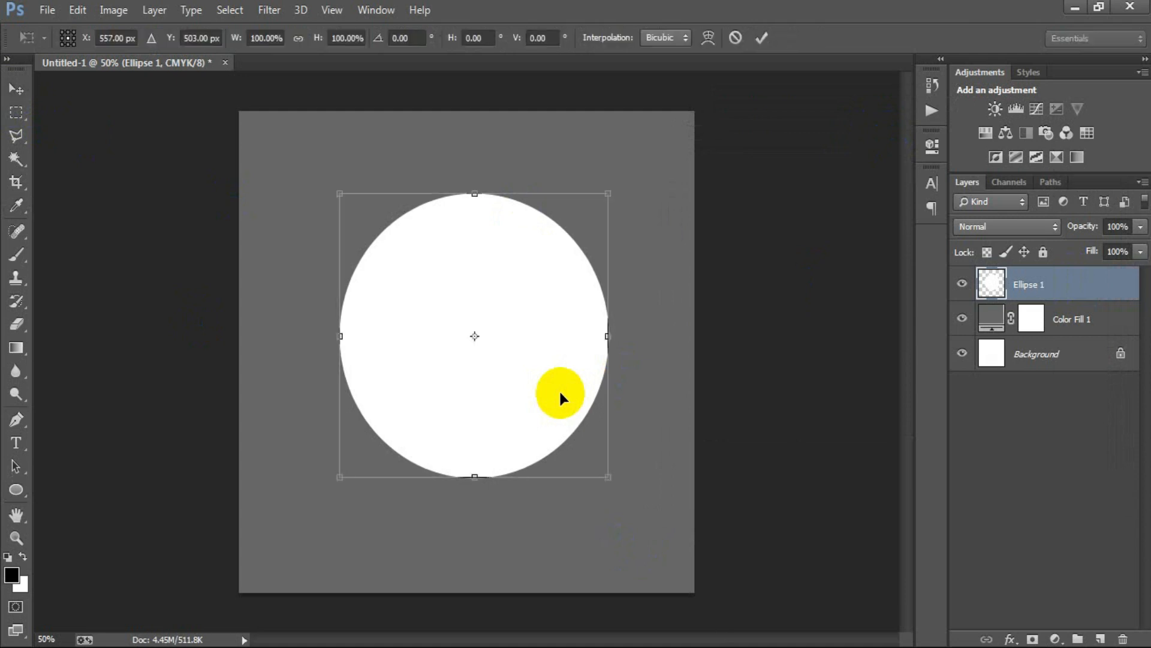
drag(608, 478, 617, 484)
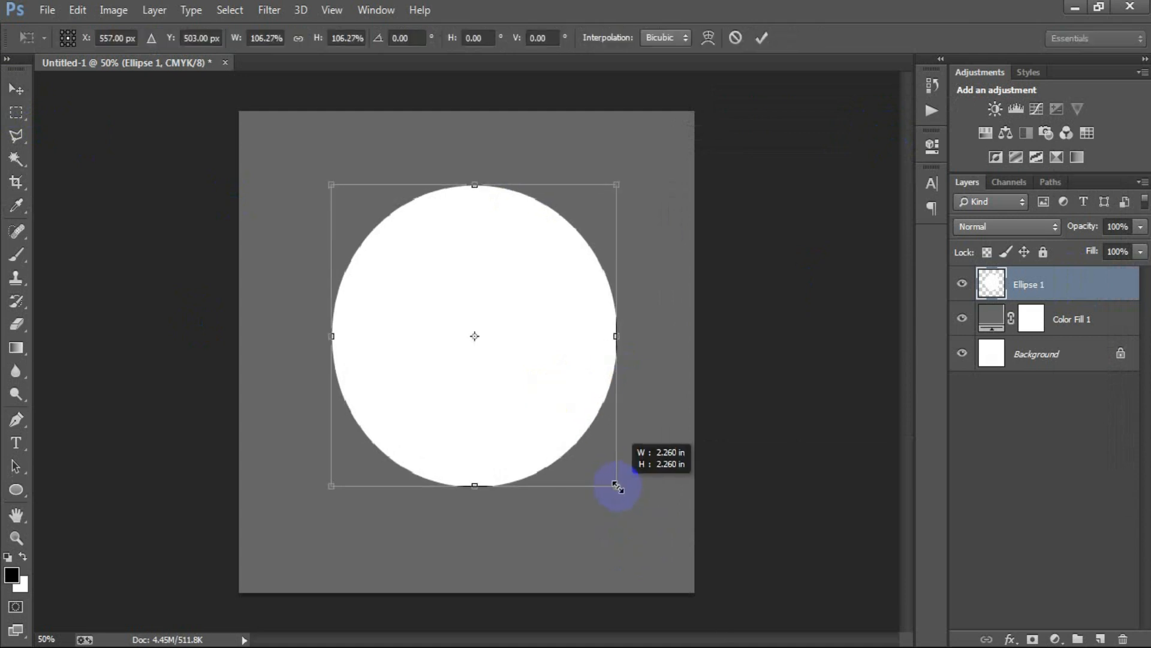
click(761, 38)
ctrl+click(1022, 360)
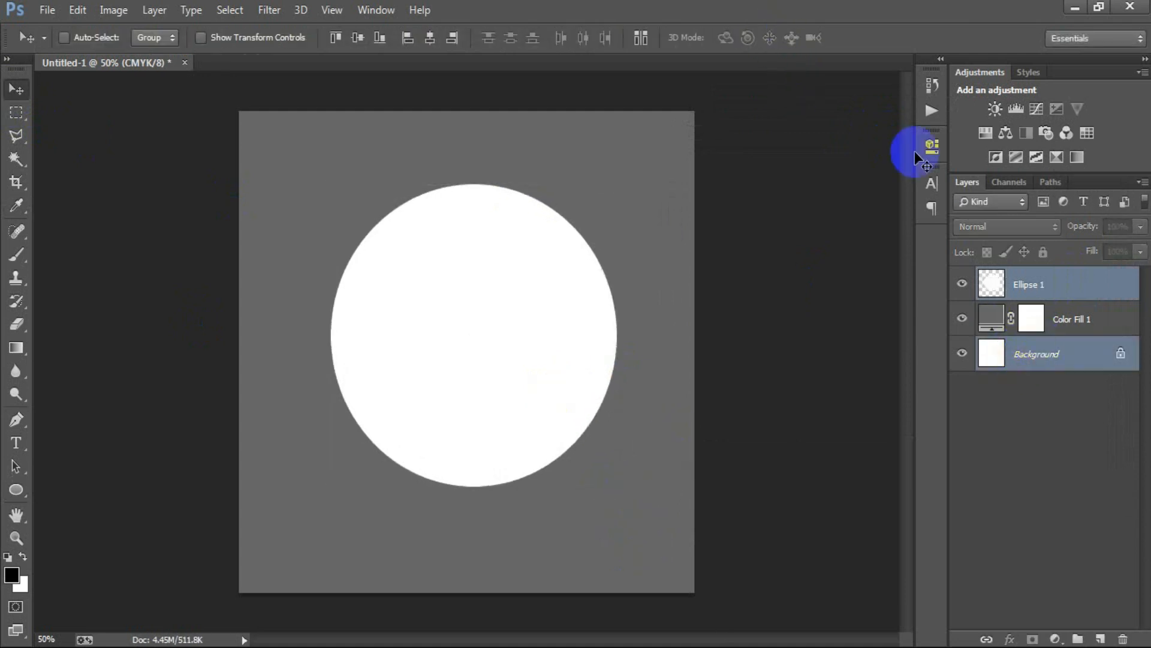
click(424, 44)
click(1035, 286)
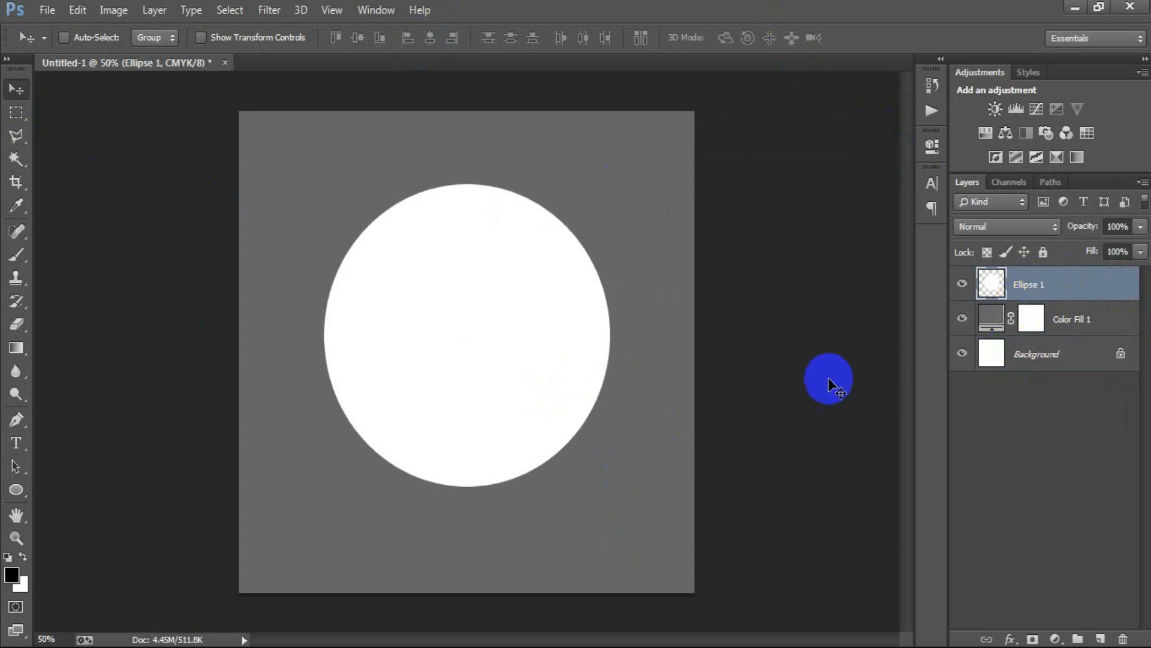
click(31, 494)
click(123, 555)
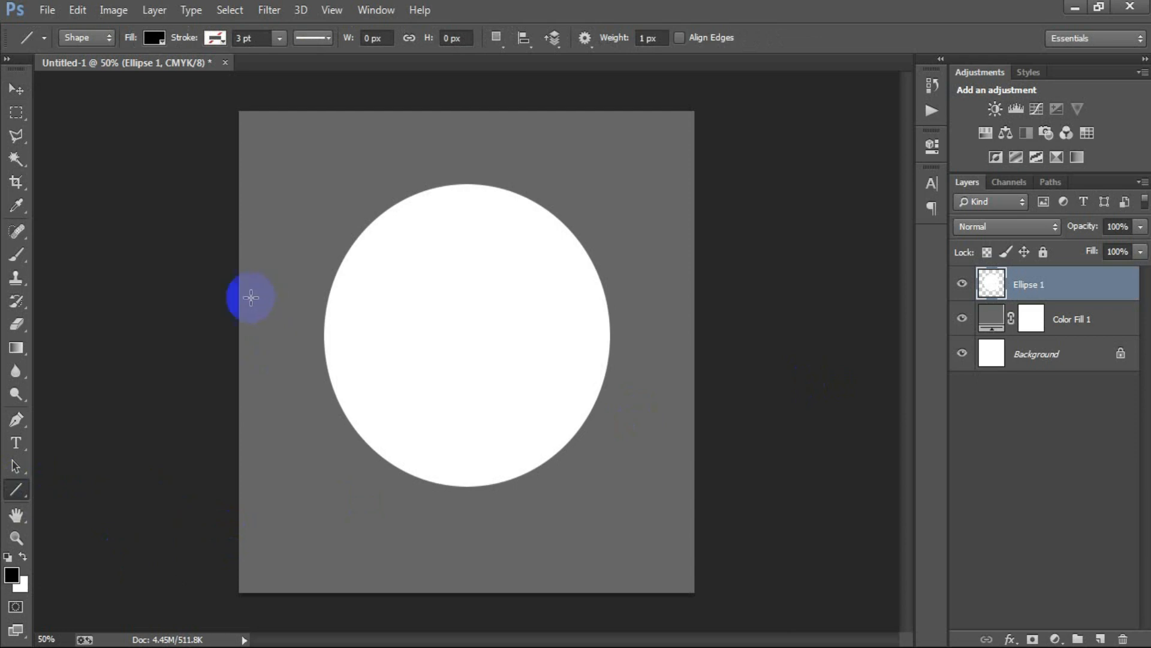
drag(238, 280, 905, 288)
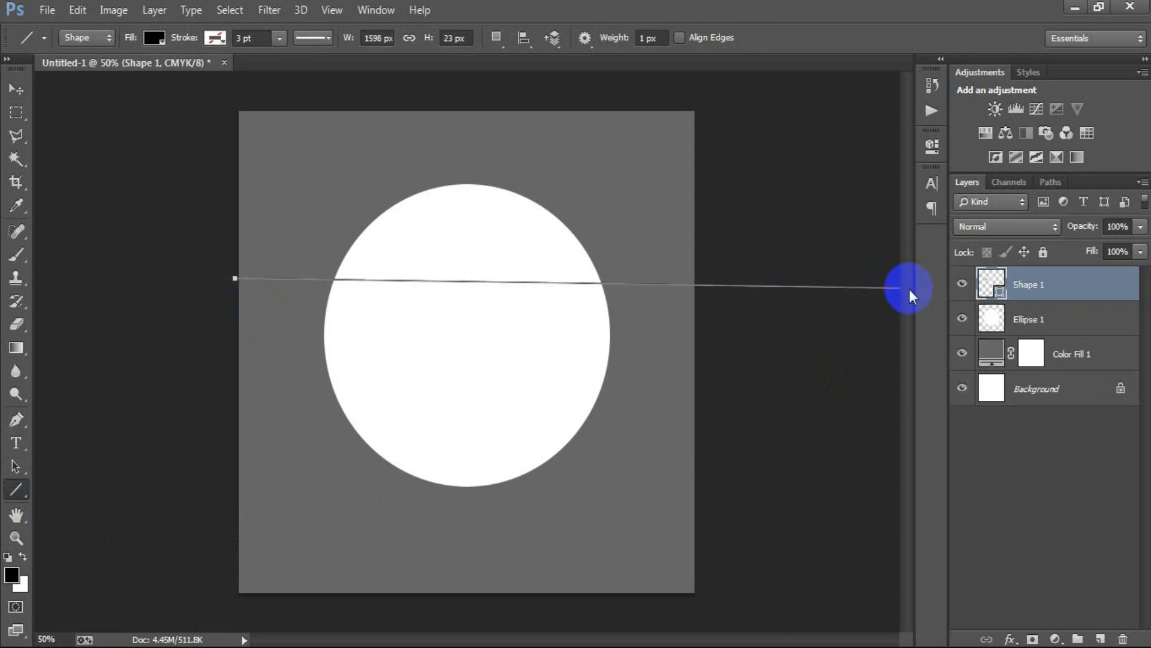
click(645, 40)
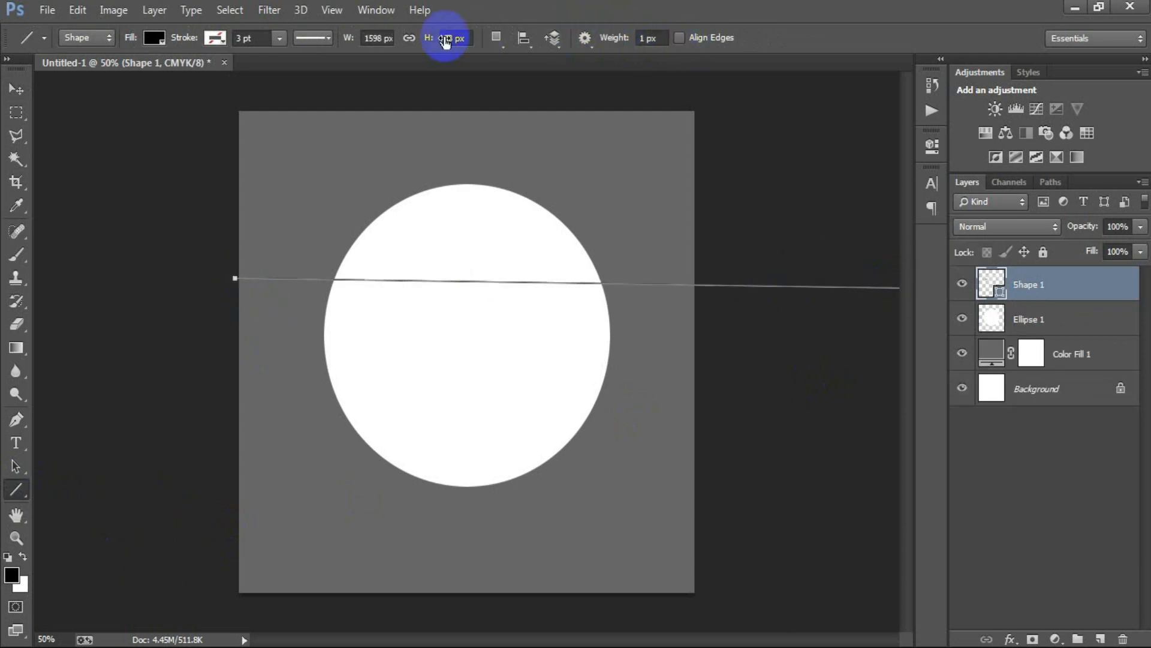
drag(427, 41, 427, 38)
key(Delete)
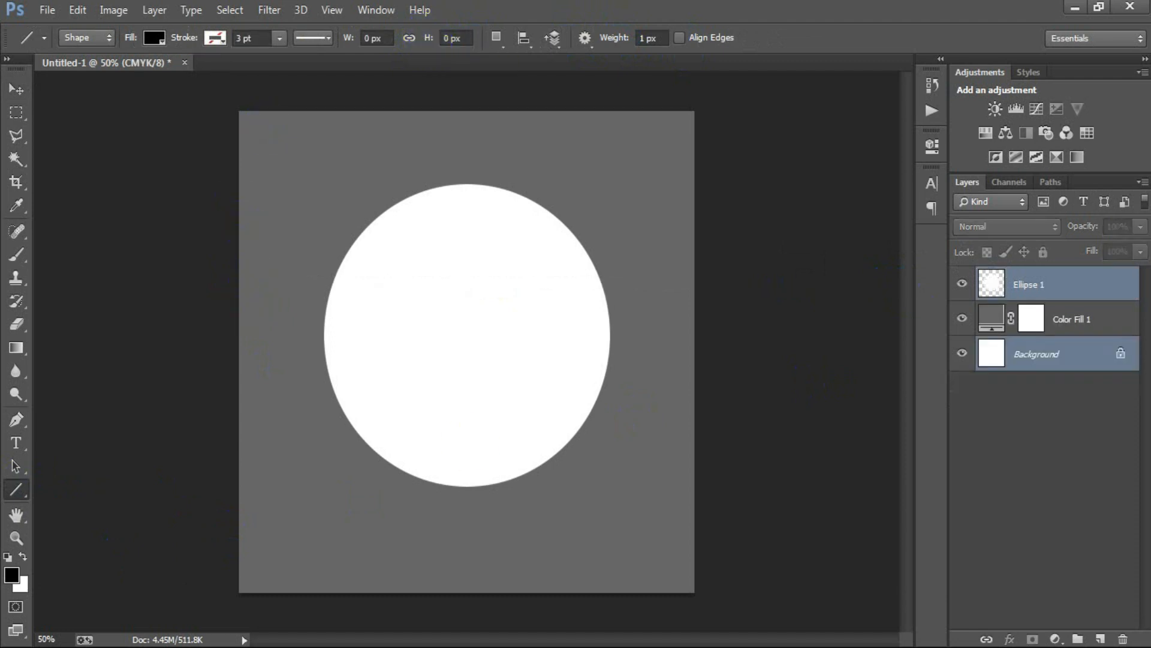
Step: On a new layer above the circle, draw a horizontal black line about 1190 px wide across the canvas and set its height to 8 px
click(1104, 279)
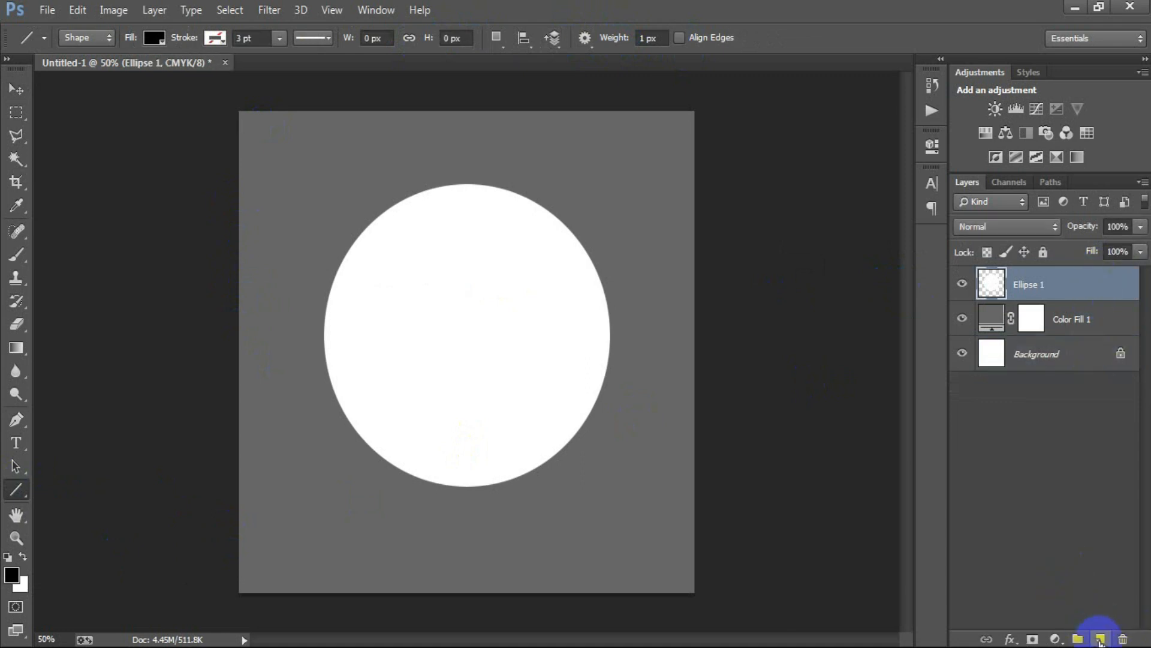
click(1100, 638)
right_click(22, 496)
click(98, 554)
drag(236, 279, 738, 284)
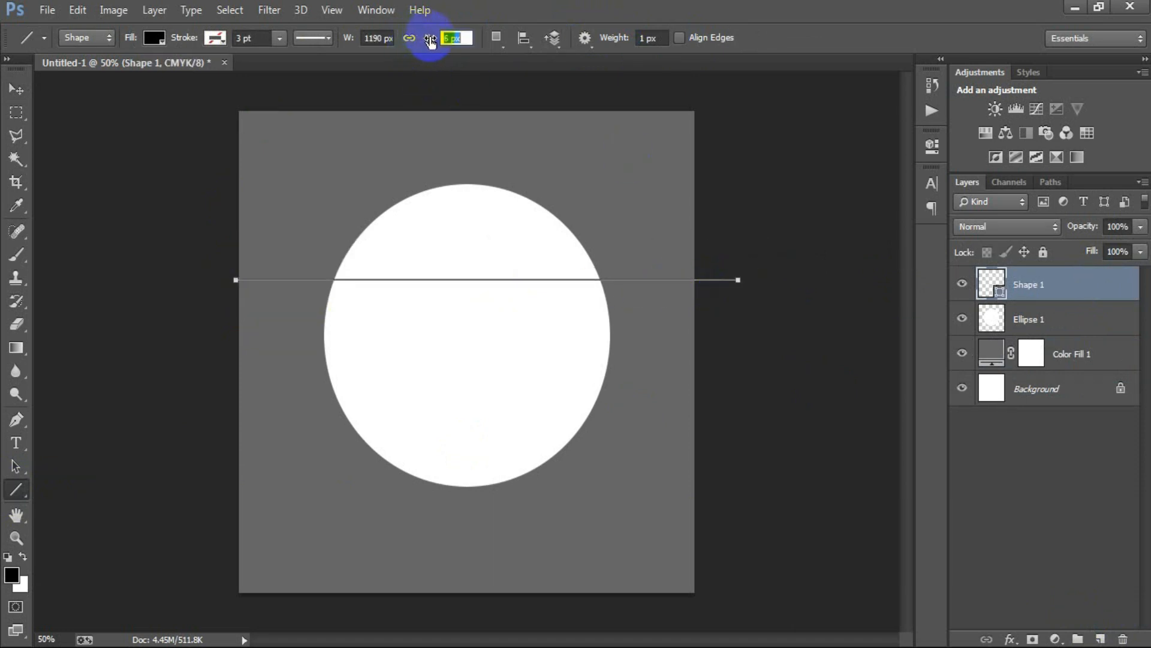
text(7)
key(Return)
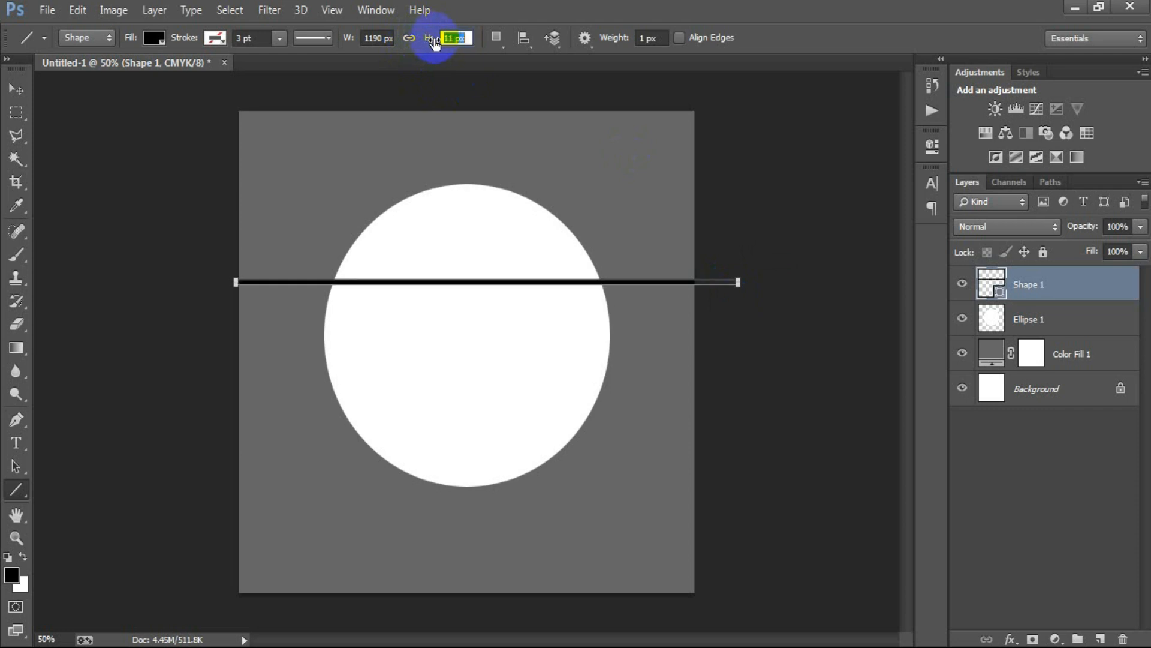
drag(432, 42, 433, 41)
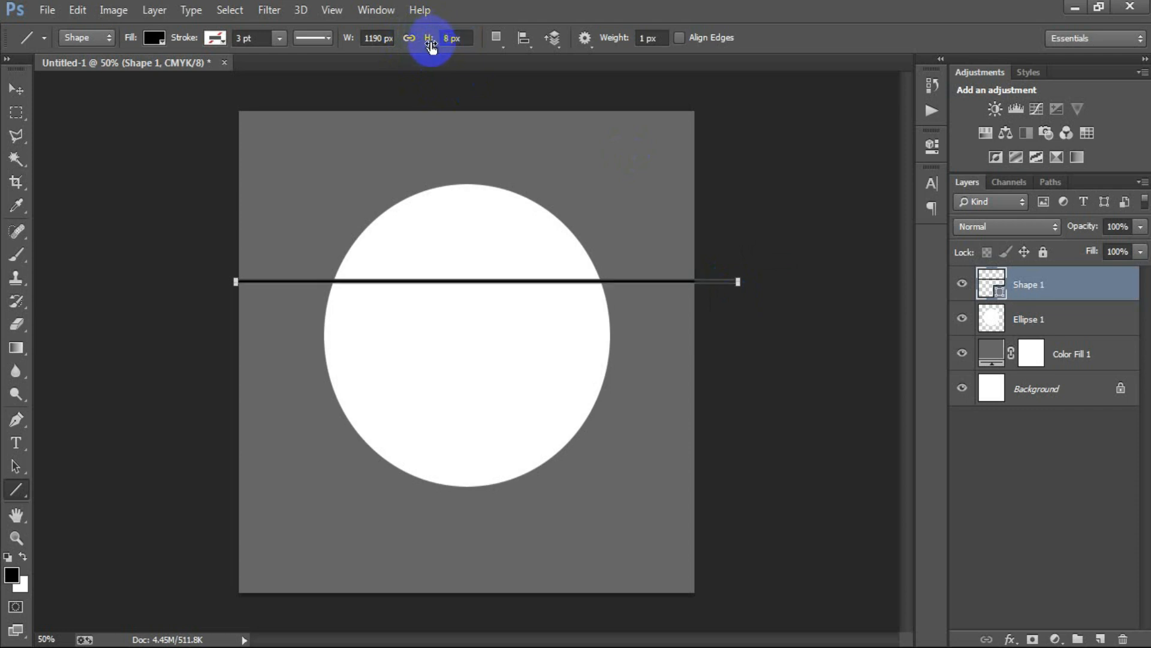
Step: Move the black line down to slightly above the circle's center and place a duplicate a short distance below it
click(16, 89)
drag(468, 282, 465, 311)
key(shift+Down)
key(shift+Down)
key(shift+Down)
key(shift+Down)
key(shift+Down)
key(shift+Down)
key(shift+Down)
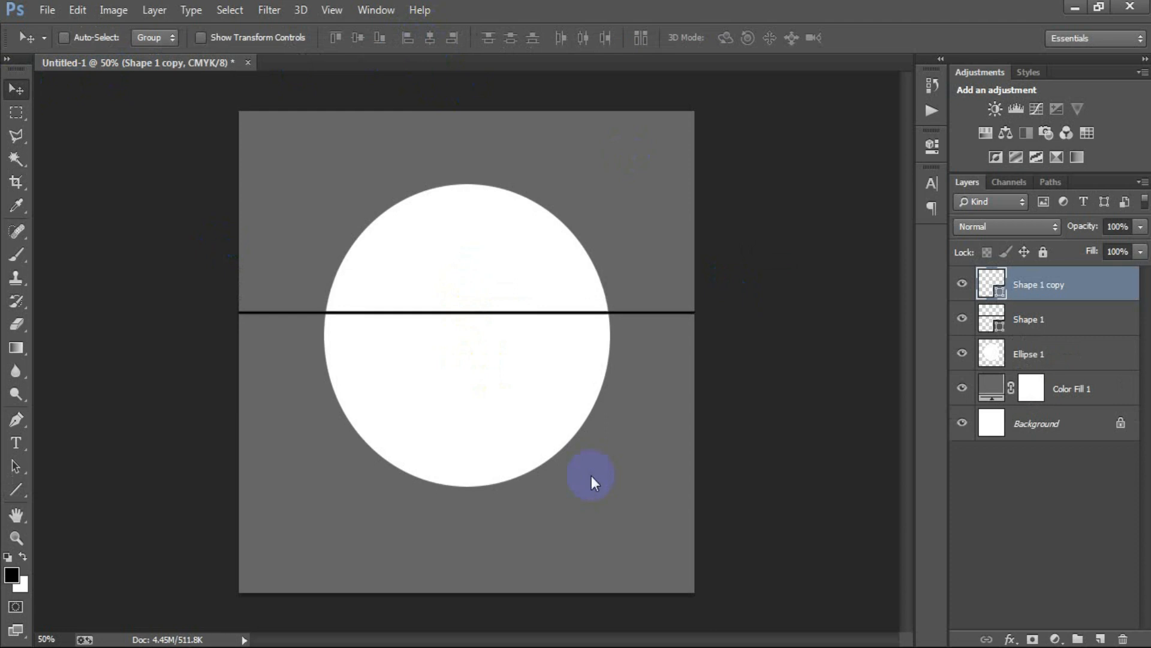
Step: Duplicate the second line and shift the copy down by a similar distance to form a third line
key(ctrl+j)
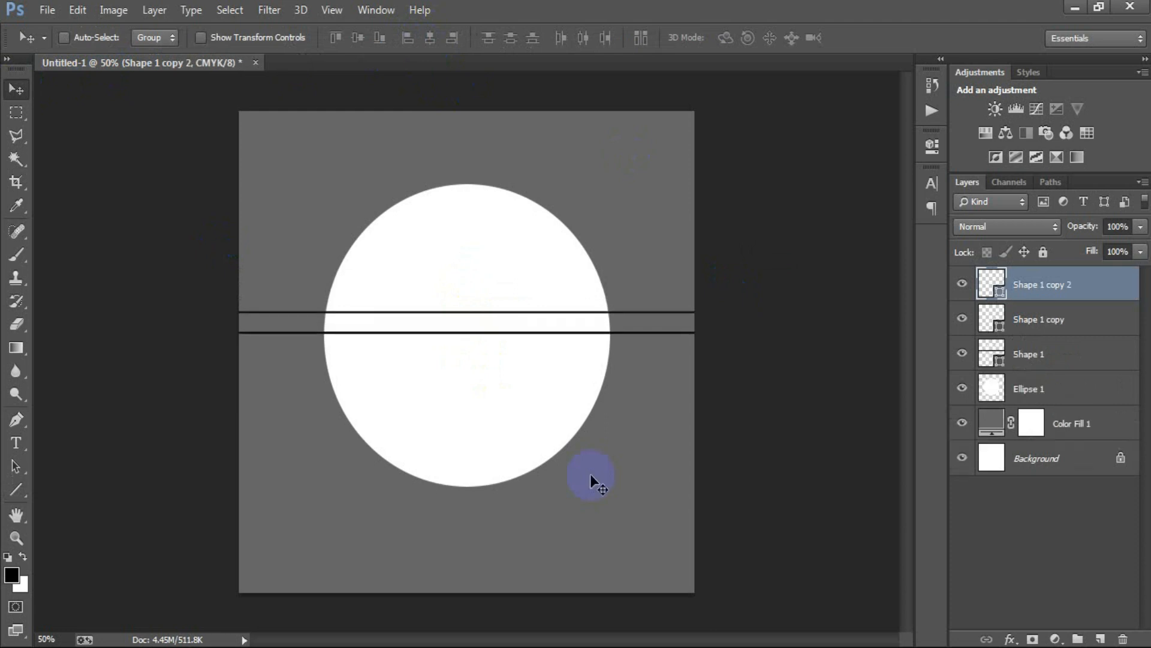
key(shift+Down)
key(shift+Down)
key(shift+Down)
key(shift+Down)
key(shift+Down)
key(shift+Down)
key(shift+Down)
key(shift+Down)
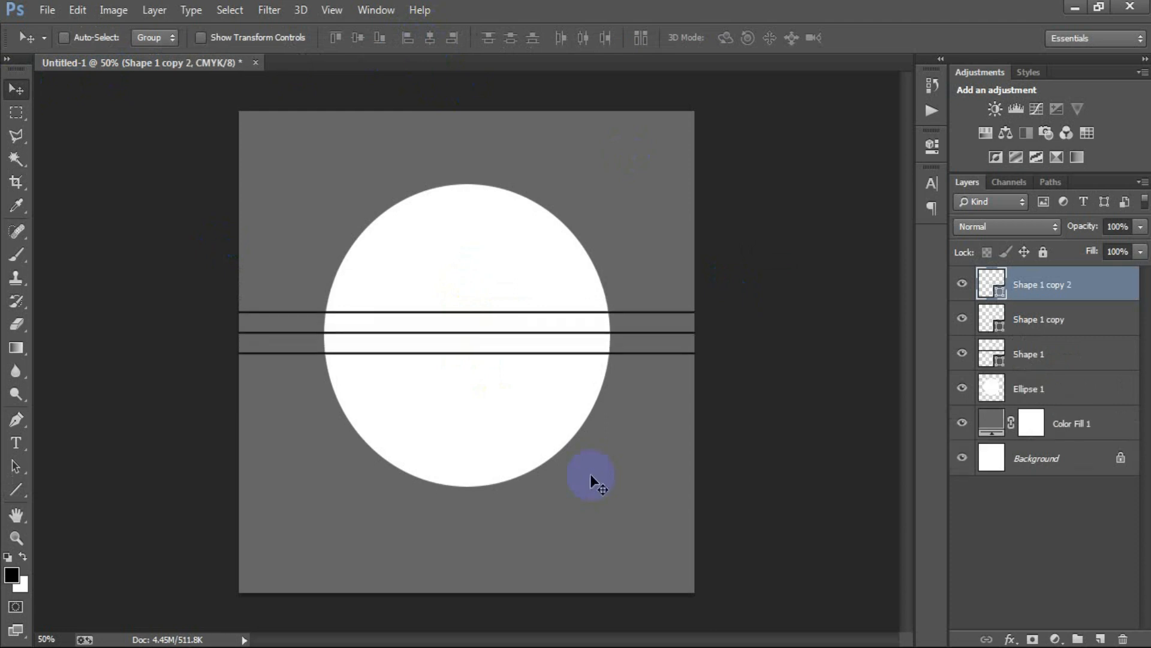
Step: Duplicate the third line and shift the copy further down as the fourth line across the circle
key(ctrl+j)
key(shift+Down)
key(shift+Down)
key(shift+Down)
key(shift+Down)
key(shift+Down)
key(shift+Down)
key(shift+Down)
key(shift+Down)
key(shift+Down)
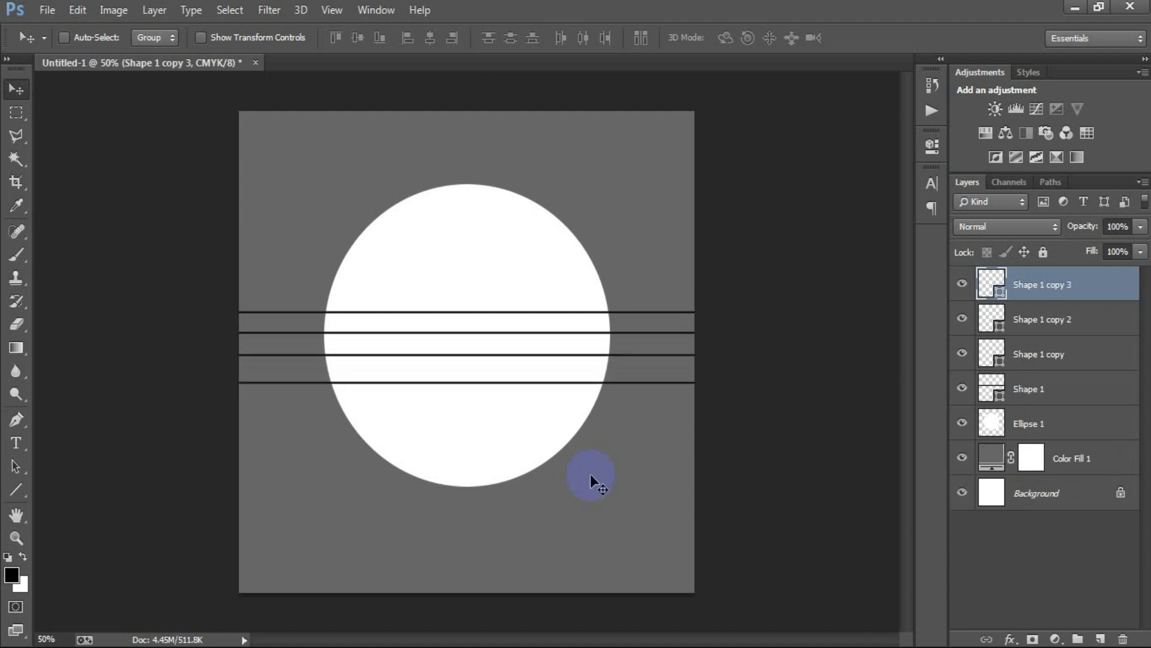
Step: Distribute the four line layers evenly by their vertical centers
shift+click(1078, 393)
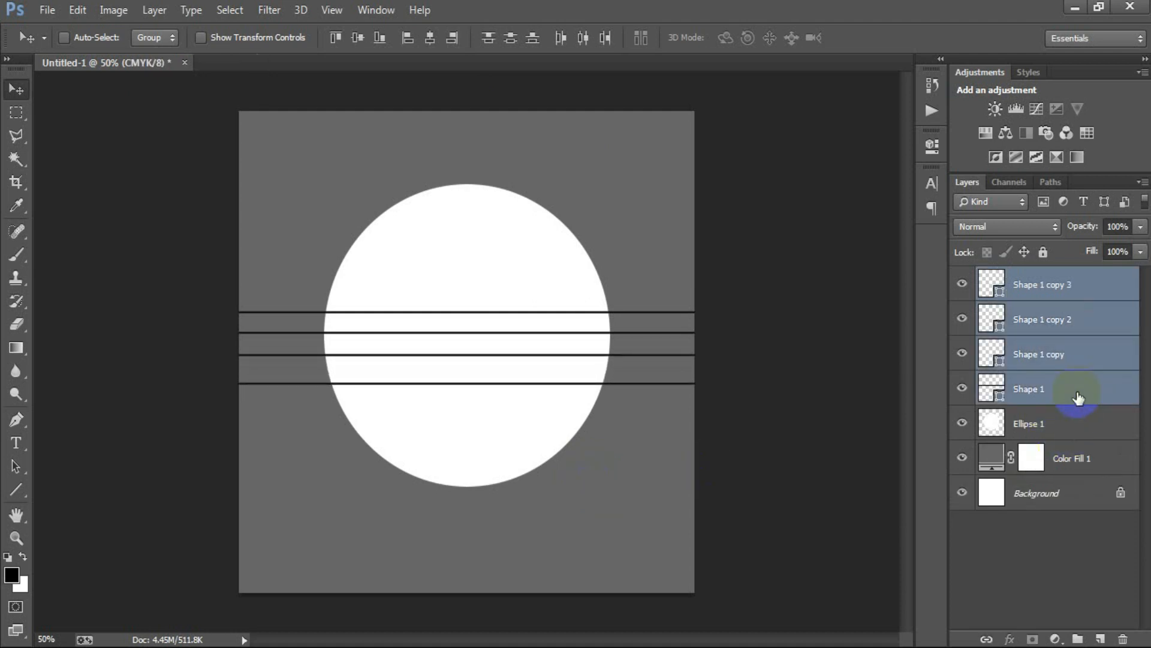
click(511, 40)
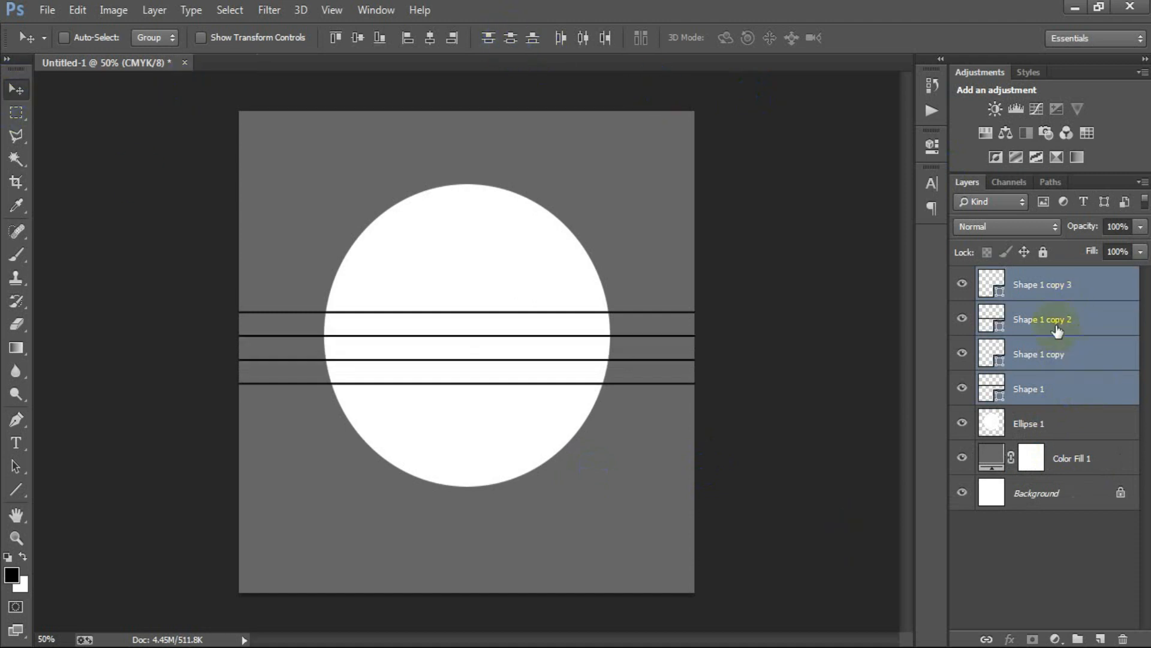
Step: Merge the four line layers into one and rasterize it
key(ctrl+e)
right_click(1030, 287)
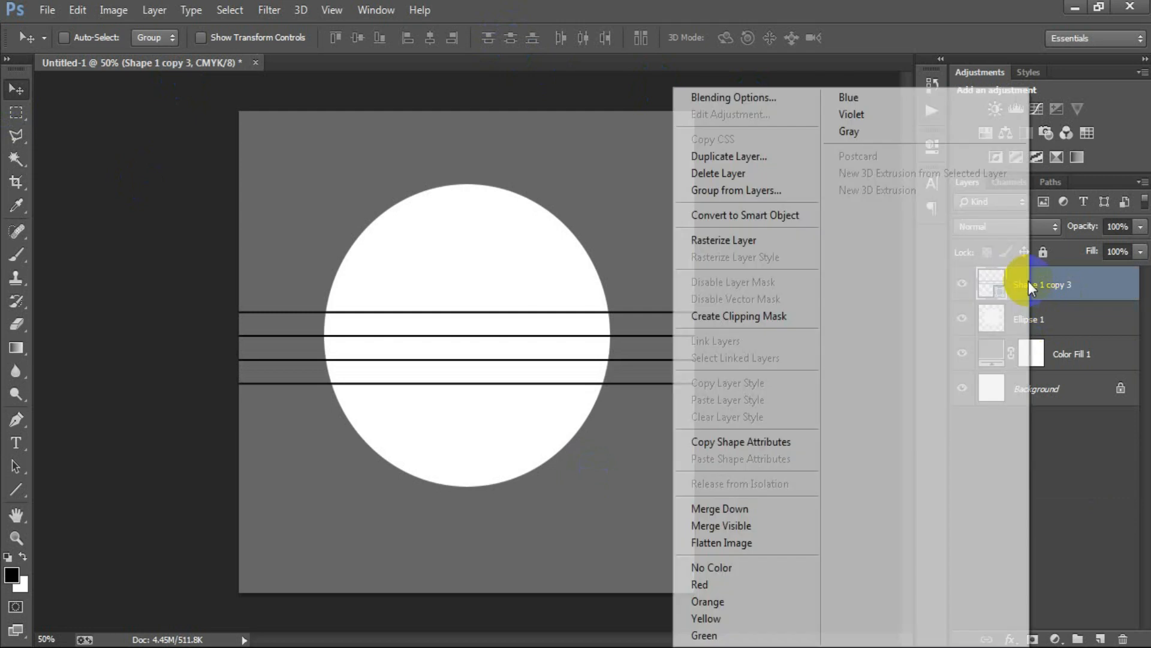
click(698, 241)
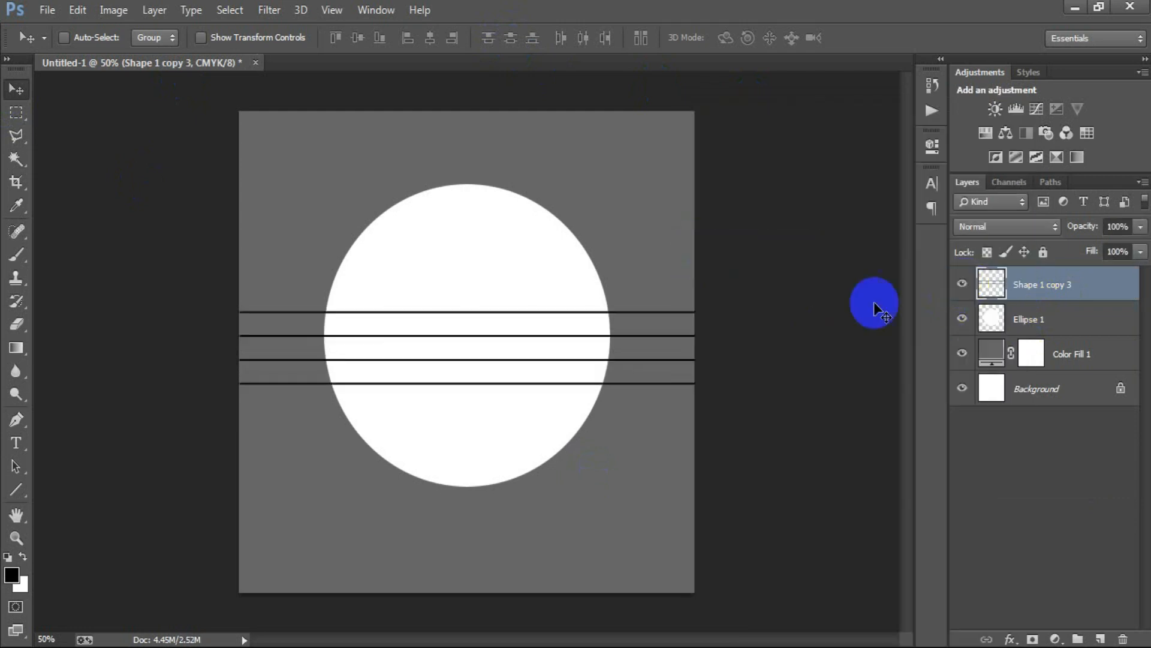
Step: Cut the four lines out of the Ellipse 1 circle using their outline as a selection, and delete the line layer
ctrl+click(991, 292)
click(990, 318)
click(962, 319)
click(962, 319)
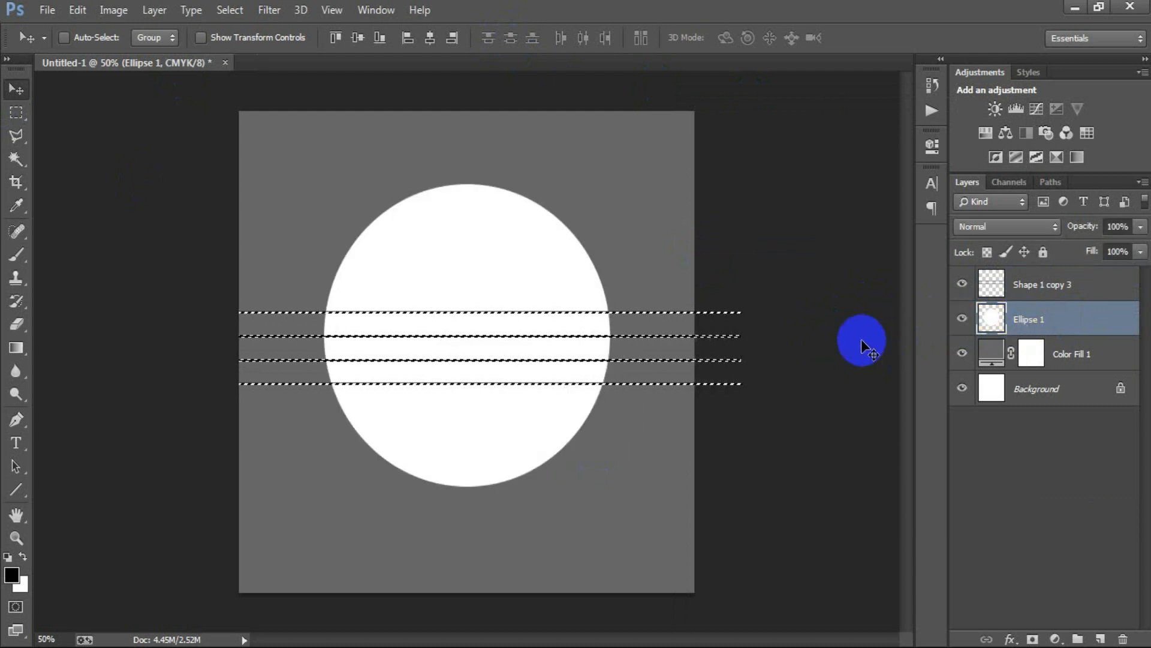
key(Delete)
key(ctrl+d)
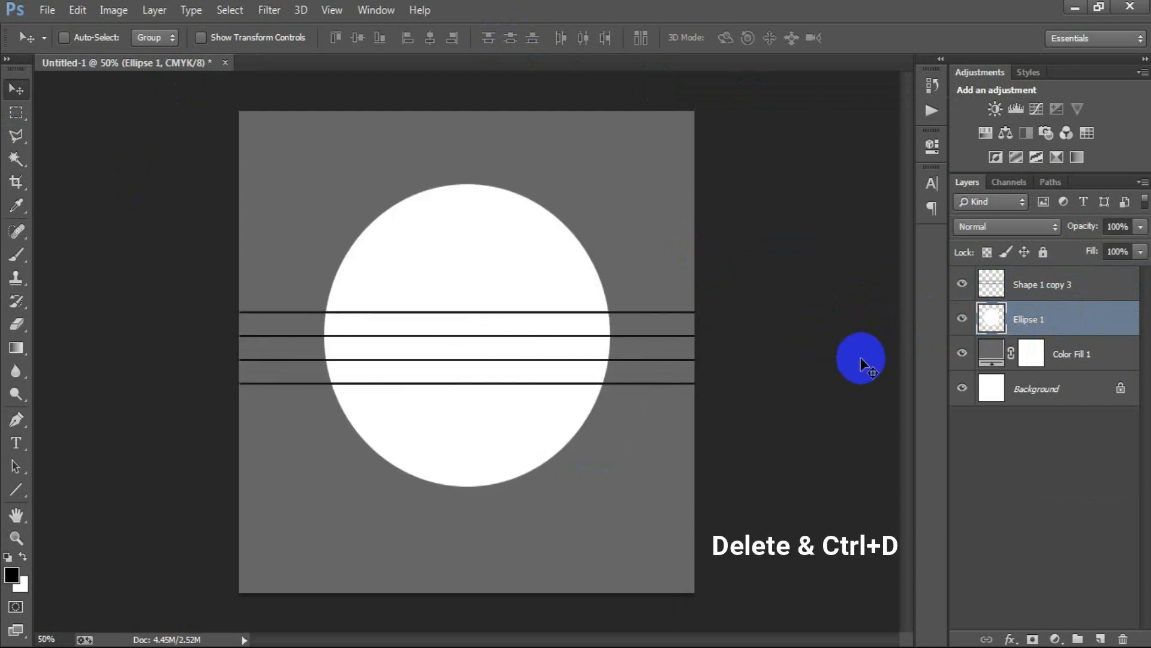
click(1097, 286)
key(Delete)
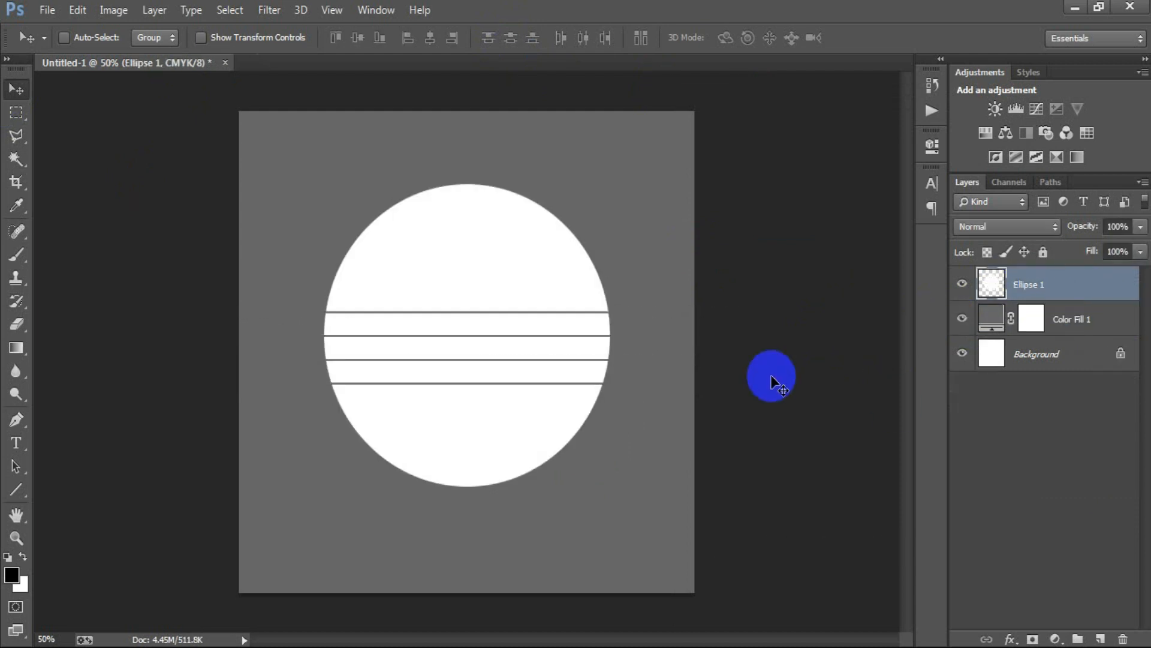
Step: Select the circle's uppermost section with the Magic Wand, fill it with foreground color 0098A4 and deselect
drag(18, 158, 69, 174)
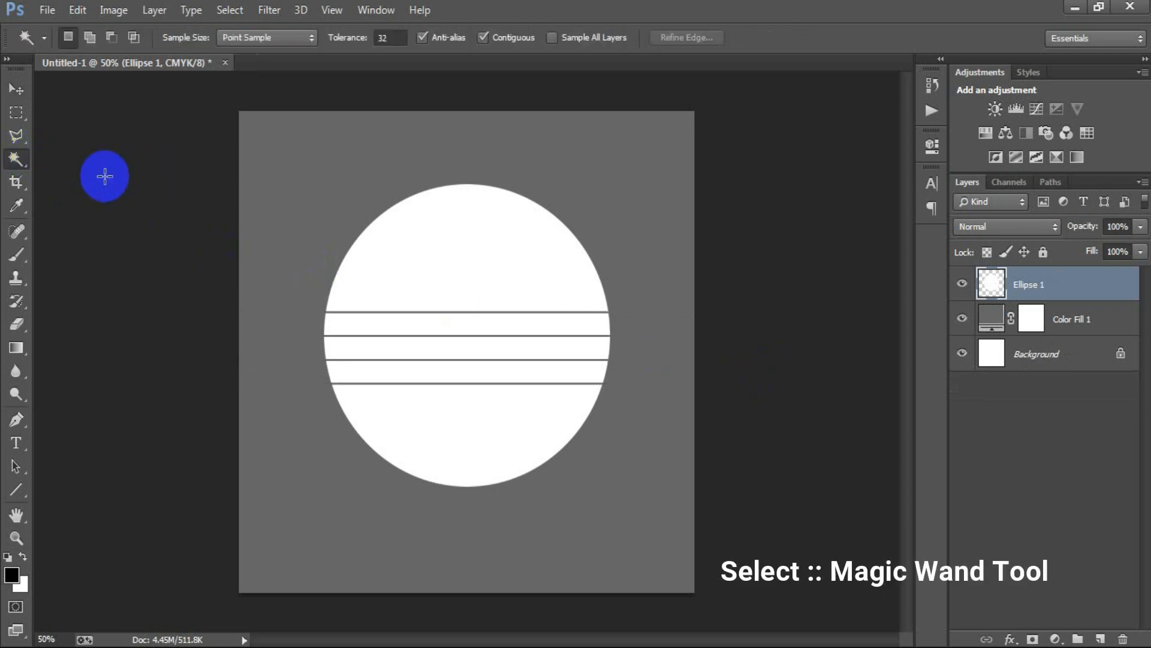
click(398, 236)
click(10, 574)
click(995, 487)
drag(998, 487, 890, 490)
text(009)
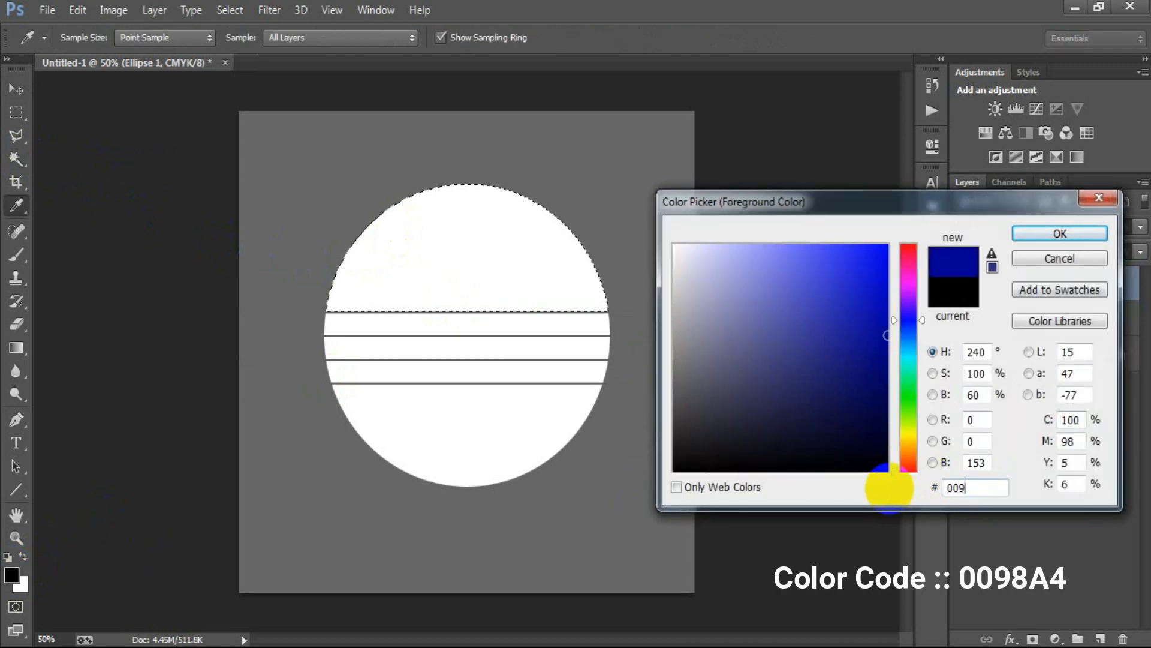
text(8A4)
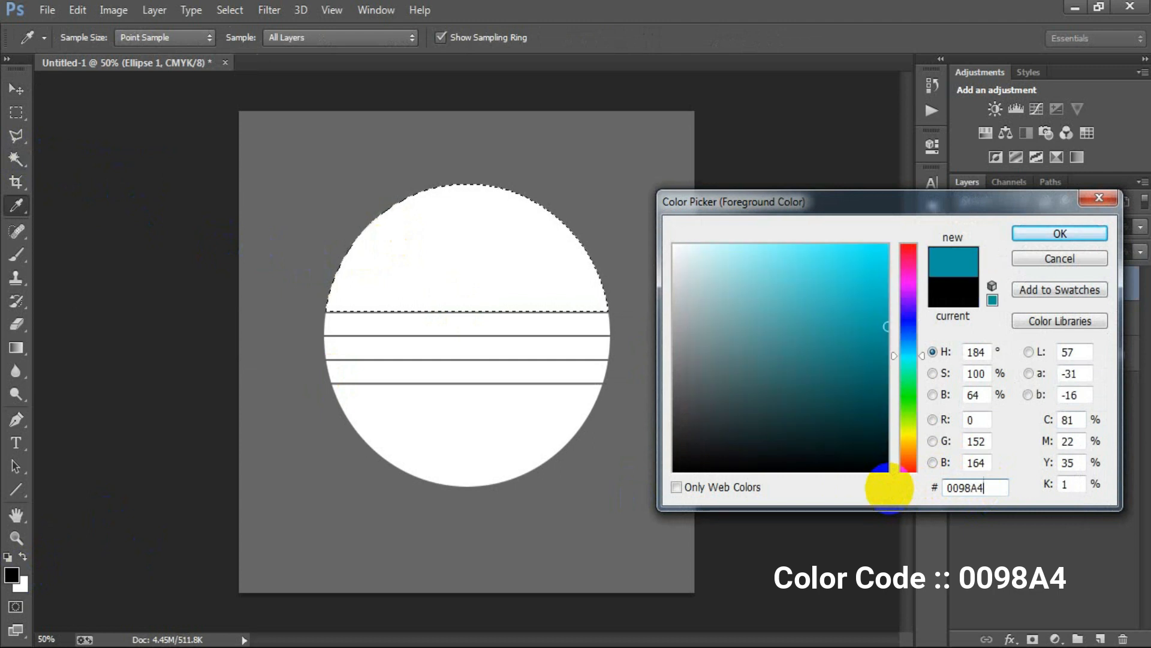
click(1059, 233)
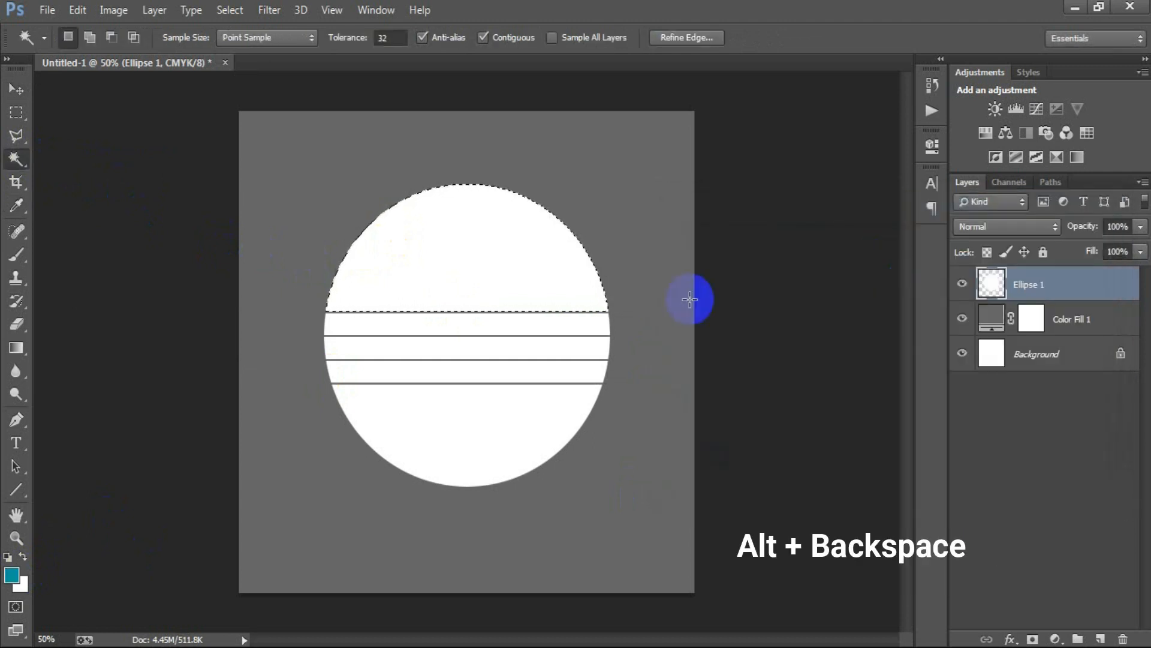
key(alt+BackSpace)
key(ctrl+d)
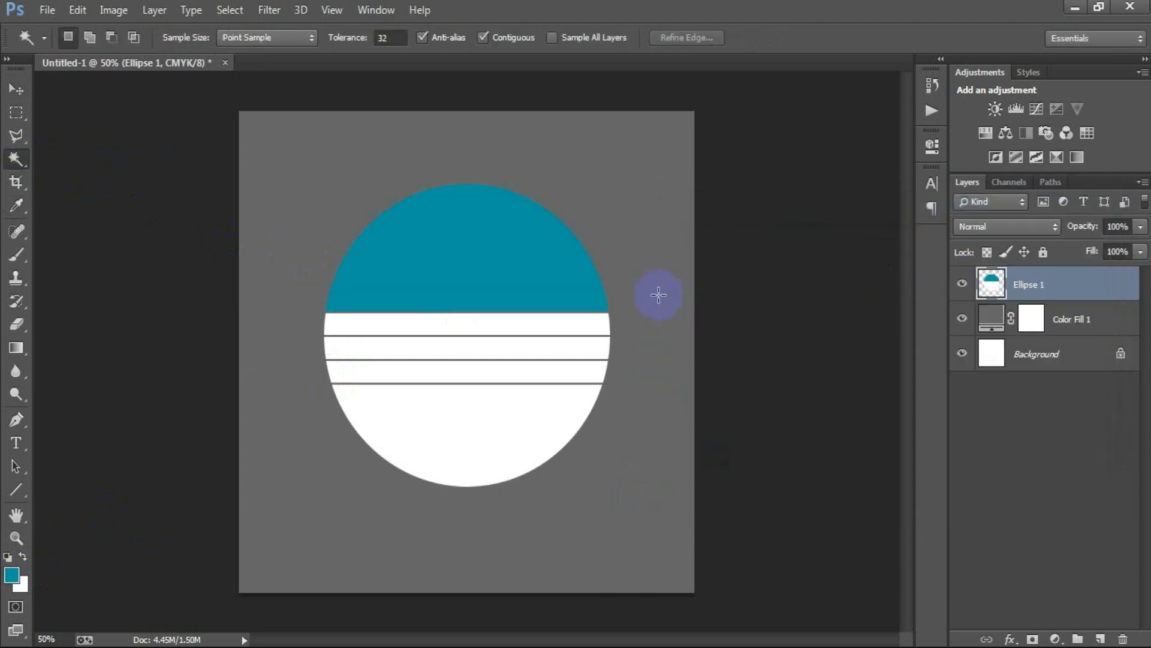
Step: Select the white stripe just below the teal section with the Magic Wand and fill it with foreground color 65C1C6
right_click(40, 162)
click(78, 176)
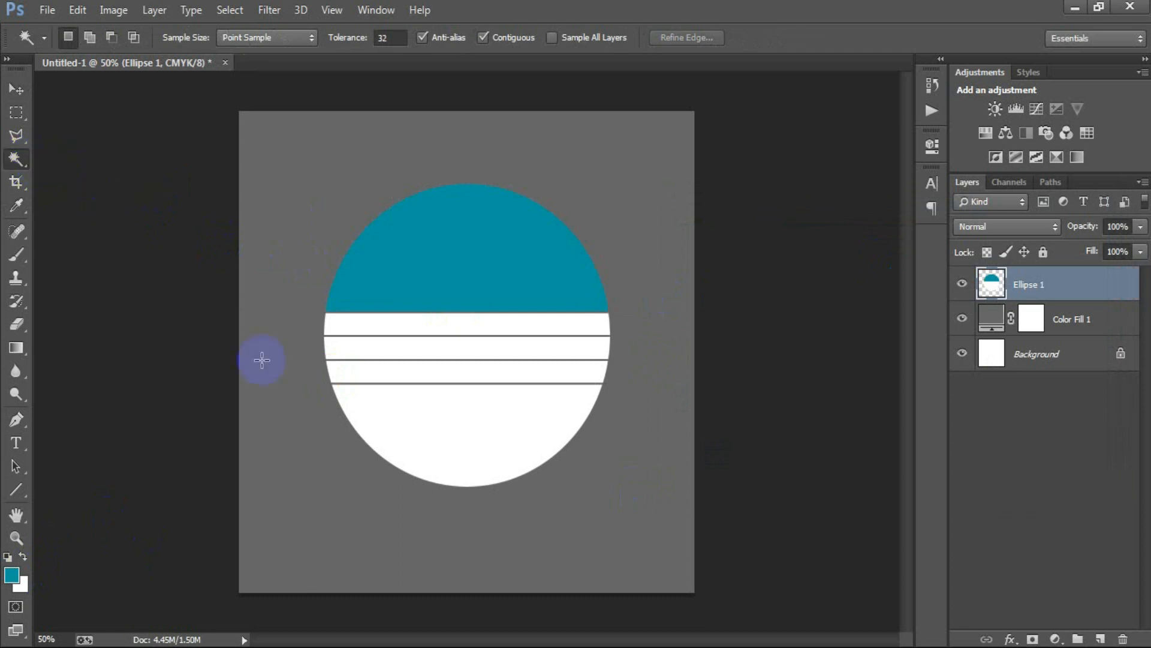
click(15, 577)
click(969, 488)
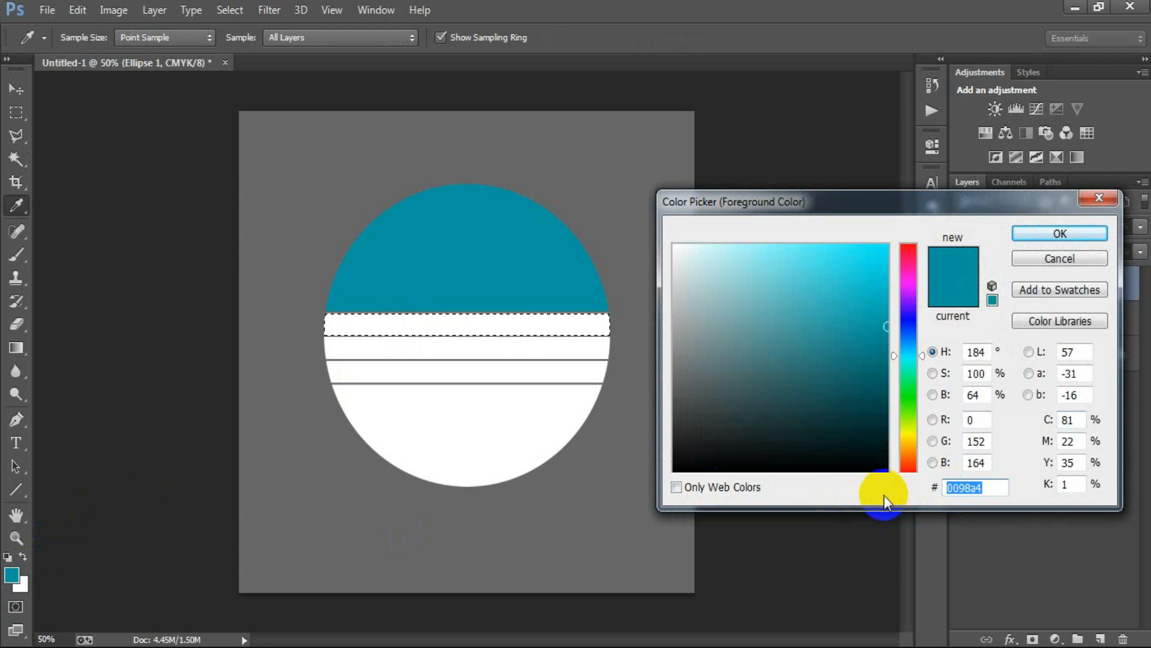
text(65)
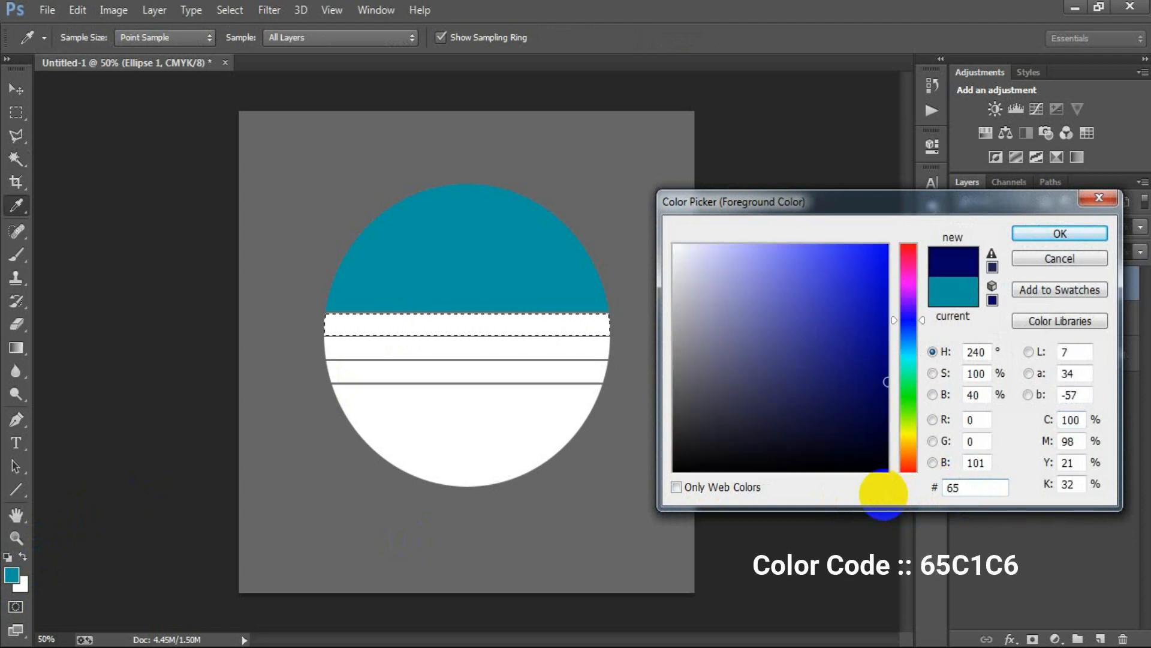
text(C1C6)
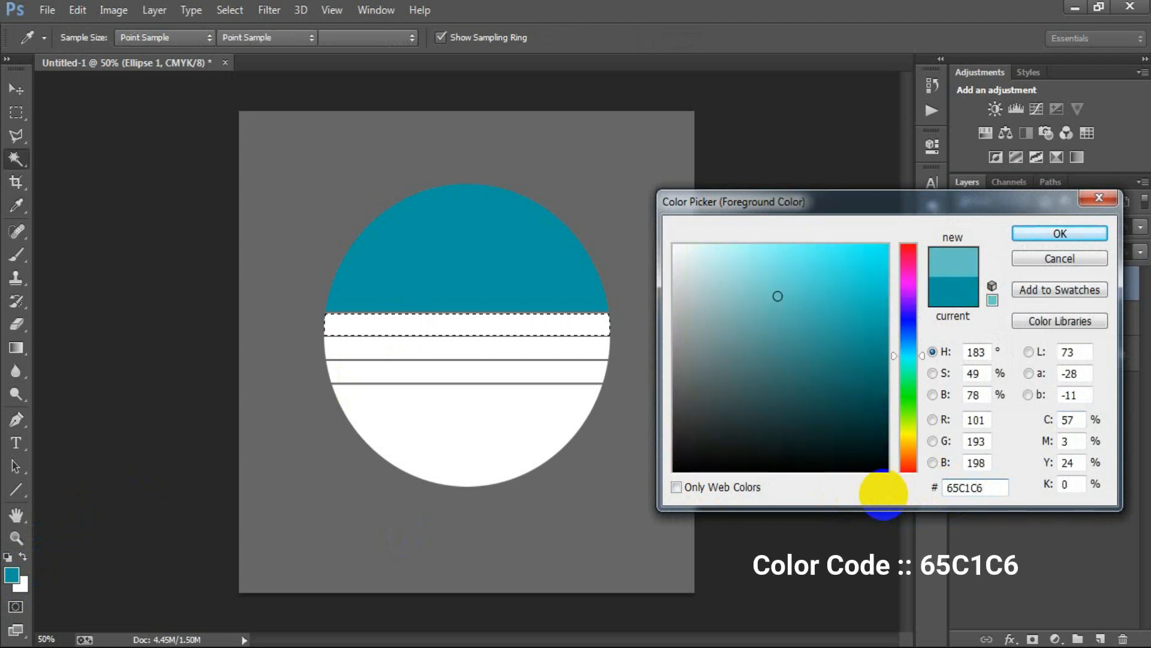
key(Return)
key(alt+BackSpace)
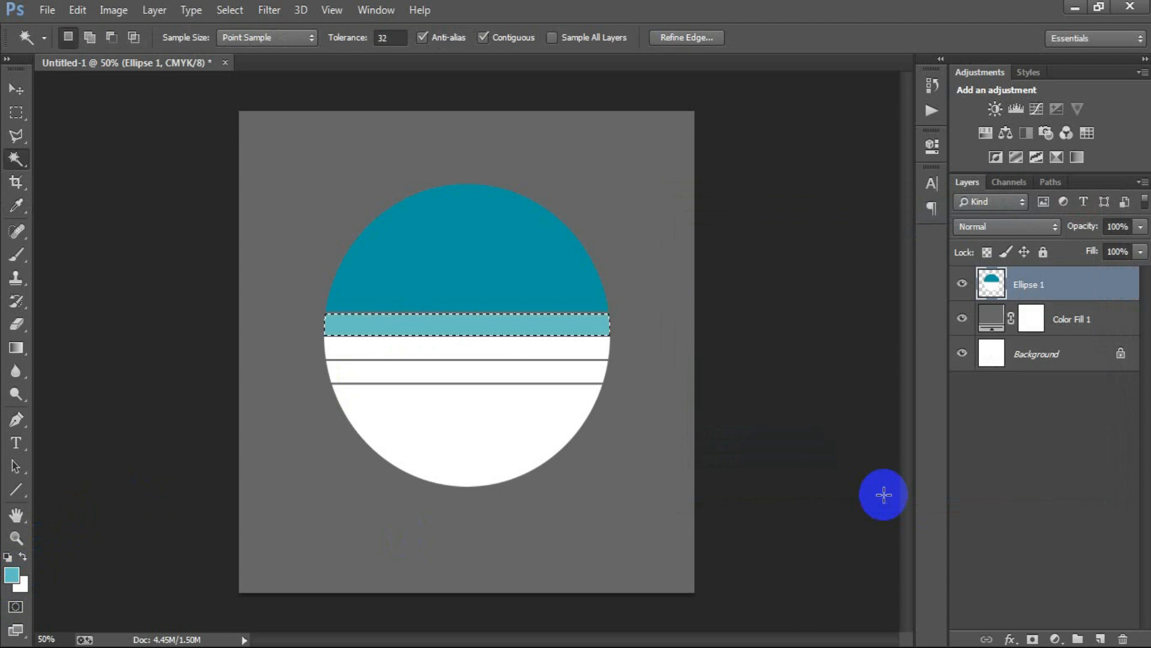
Step: Select the white stripe below the light teal one and fill it with foreground color FFDB10
click(450, 347)
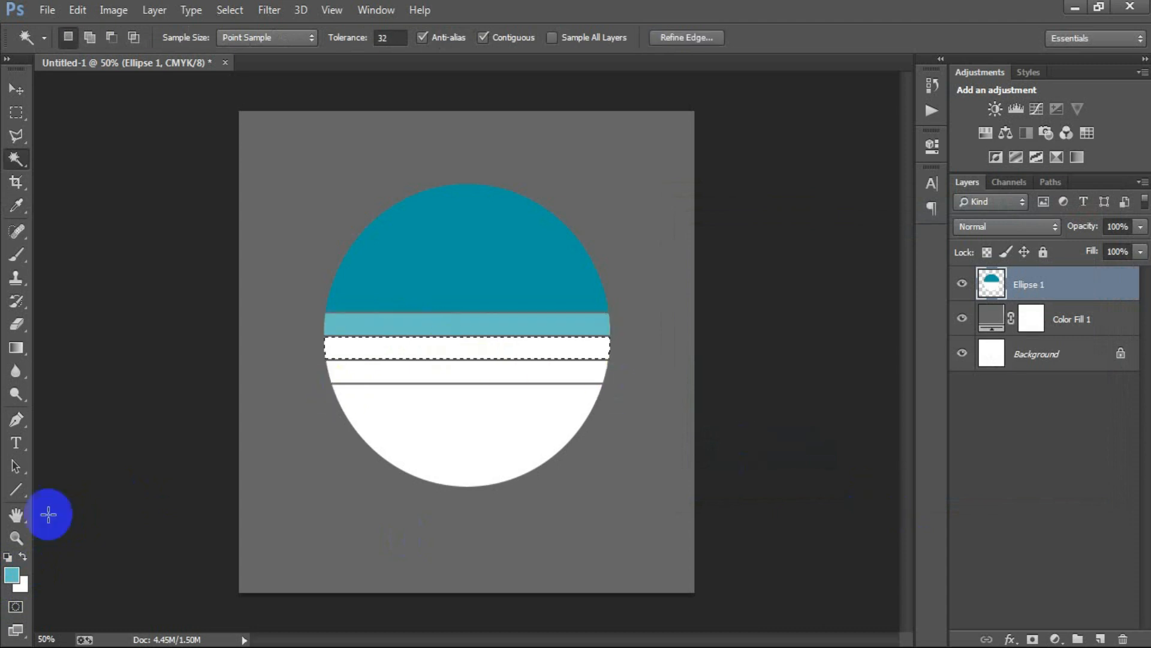
click(11, 574)
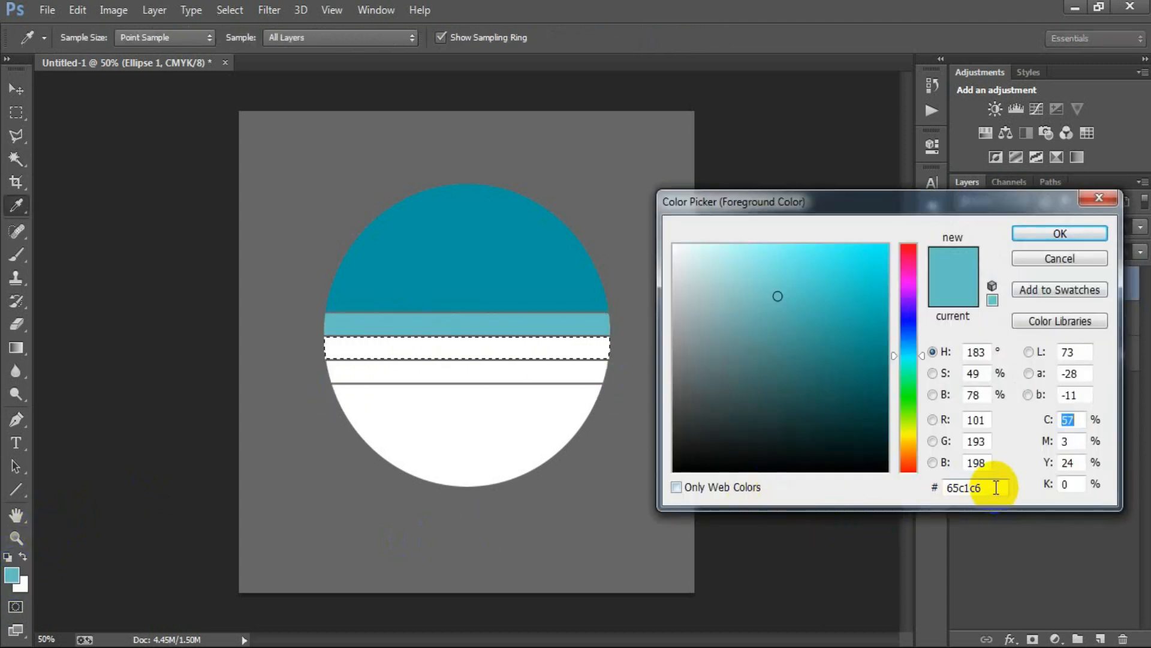
text(FF)
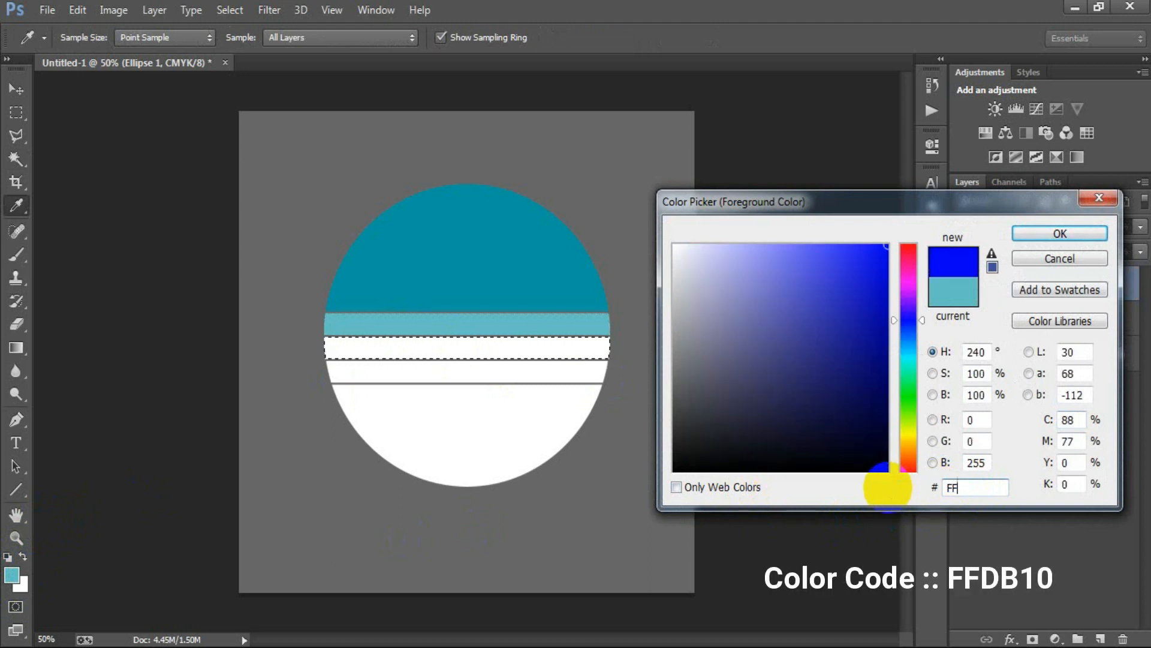
text(DB)
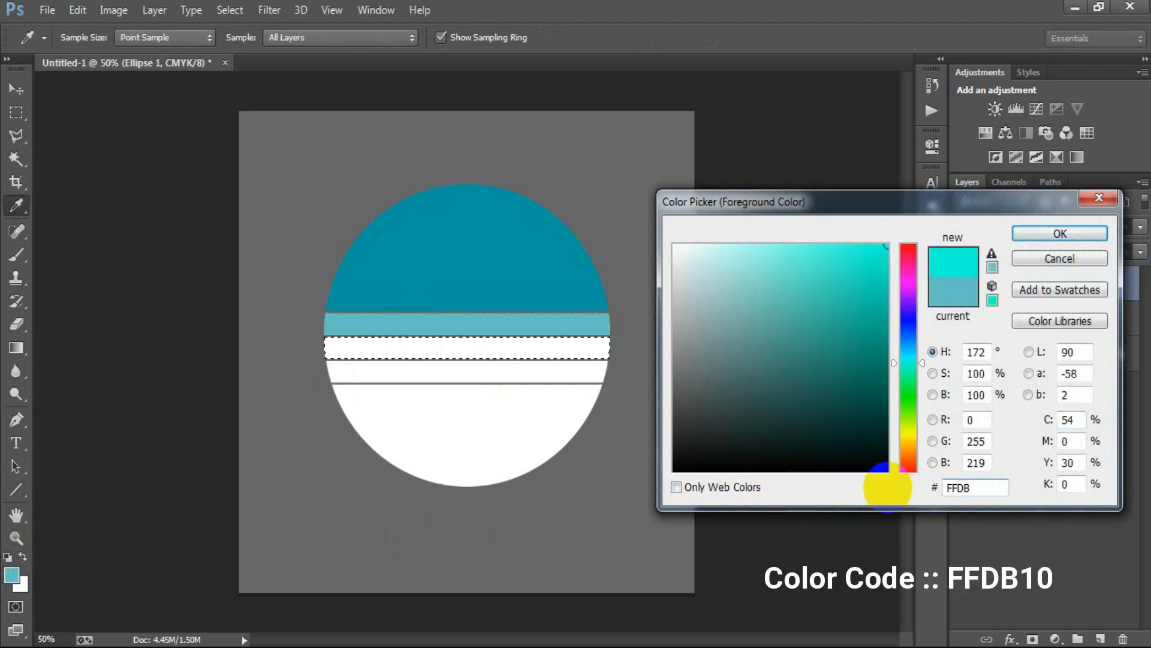
text(10)
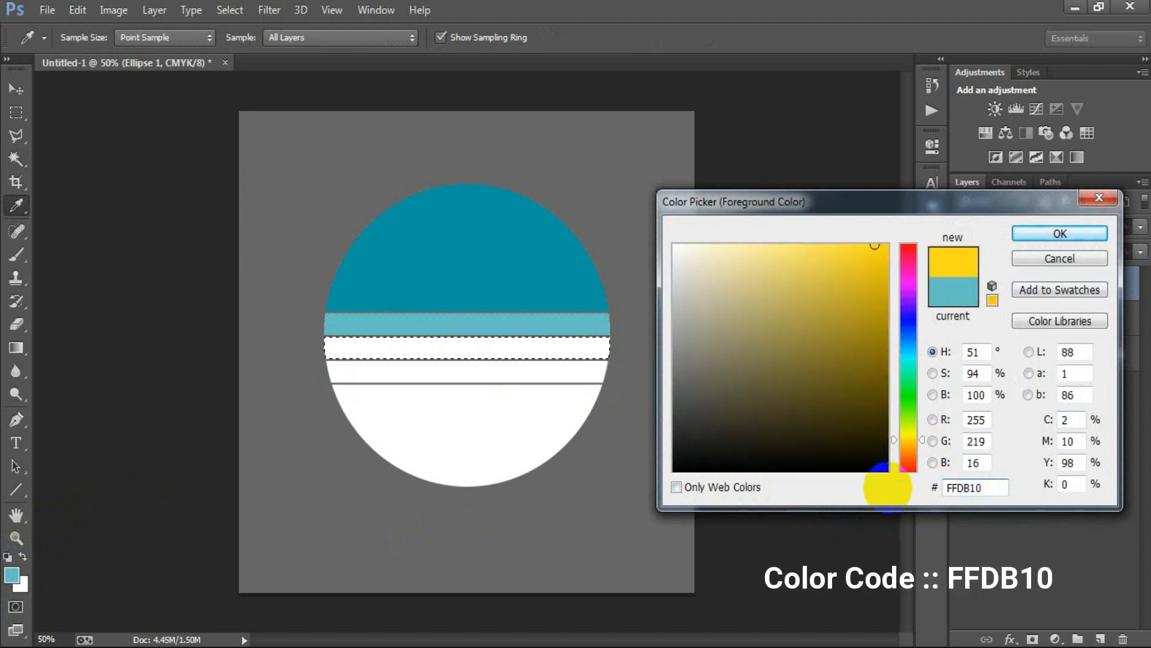
click(1060, 233)
key(w)
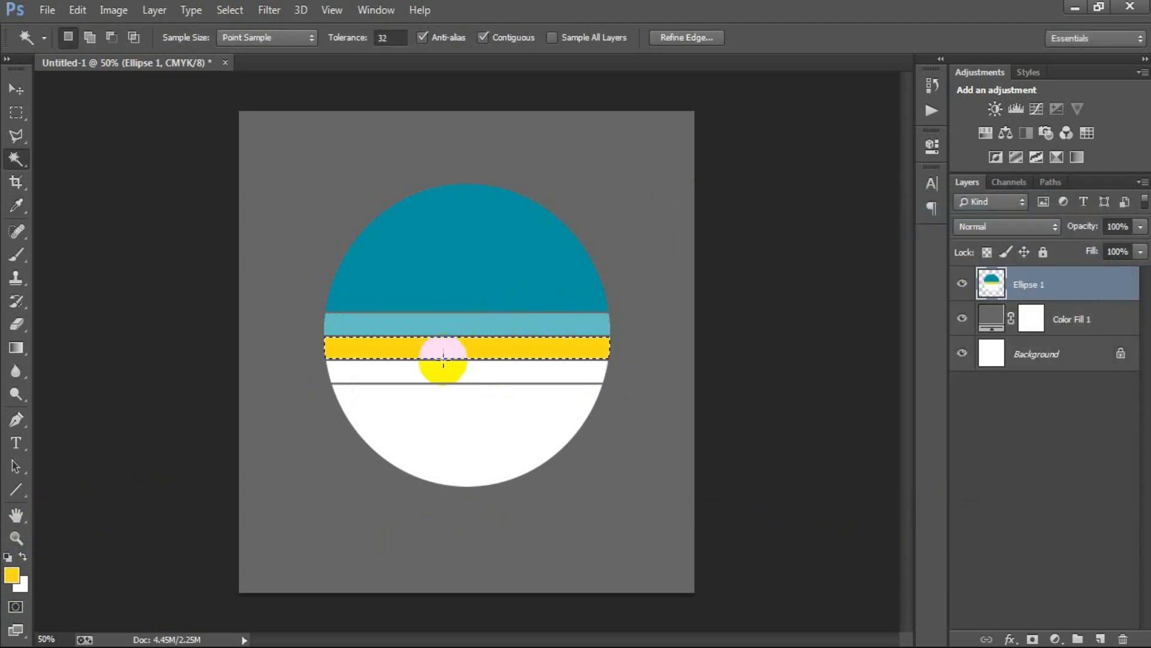
Step: Select the narrow white stripe below the yellow one and fill it with foreground color FF8300
click(11, 576)
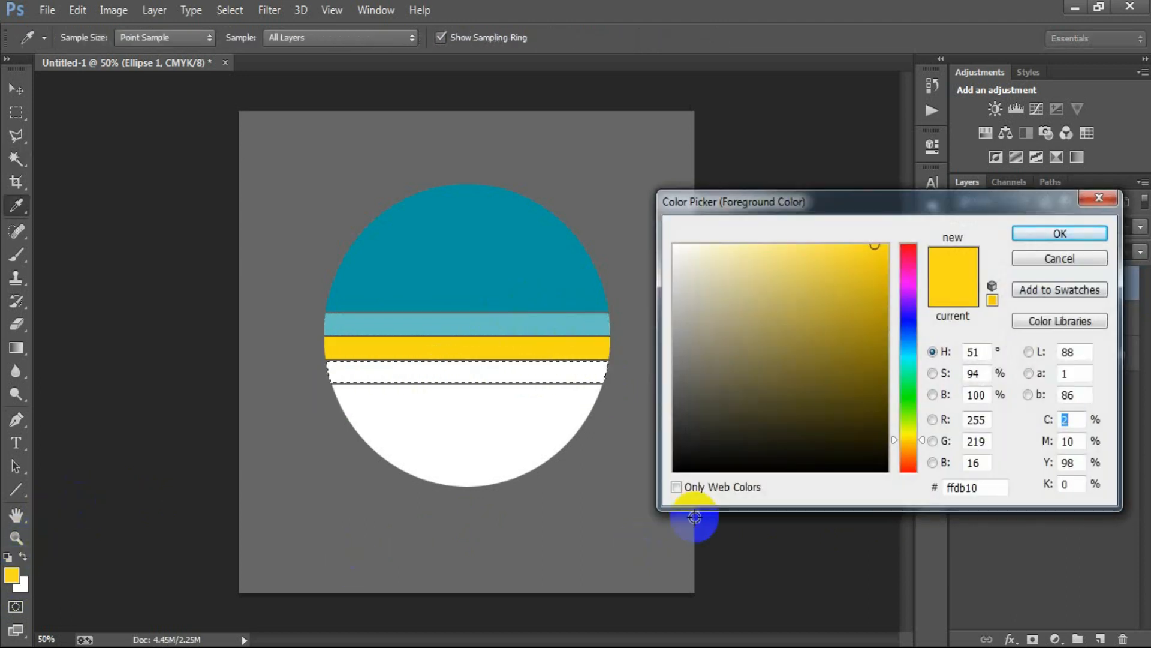
double_click(974, 486)
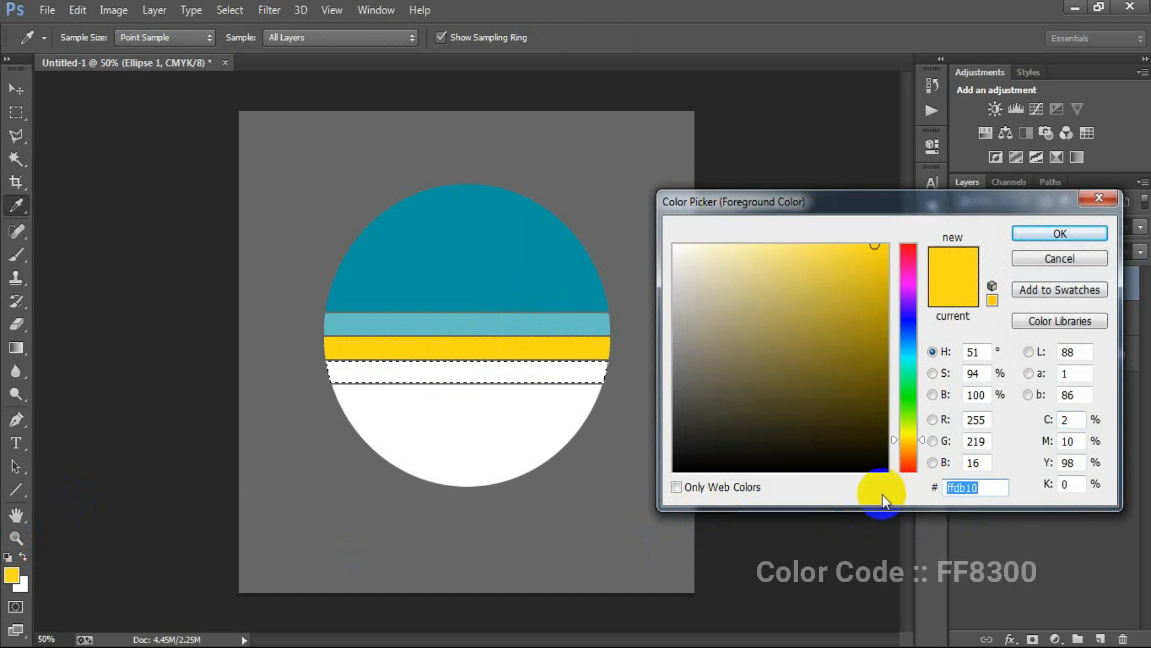
text(FF83)
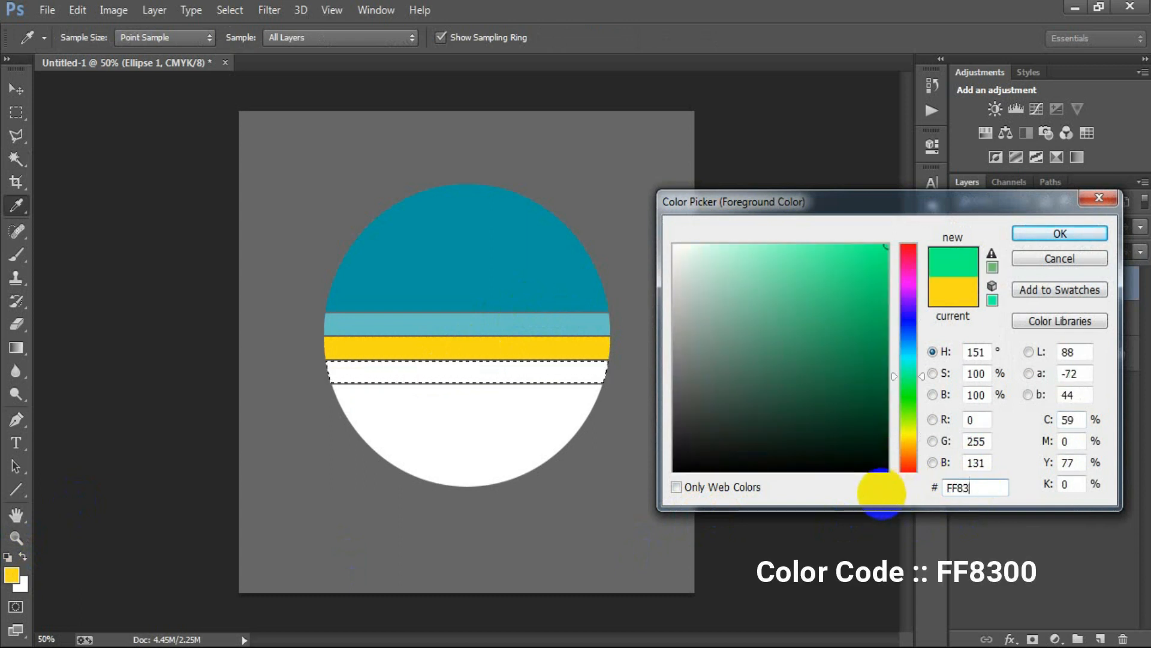
text(00)
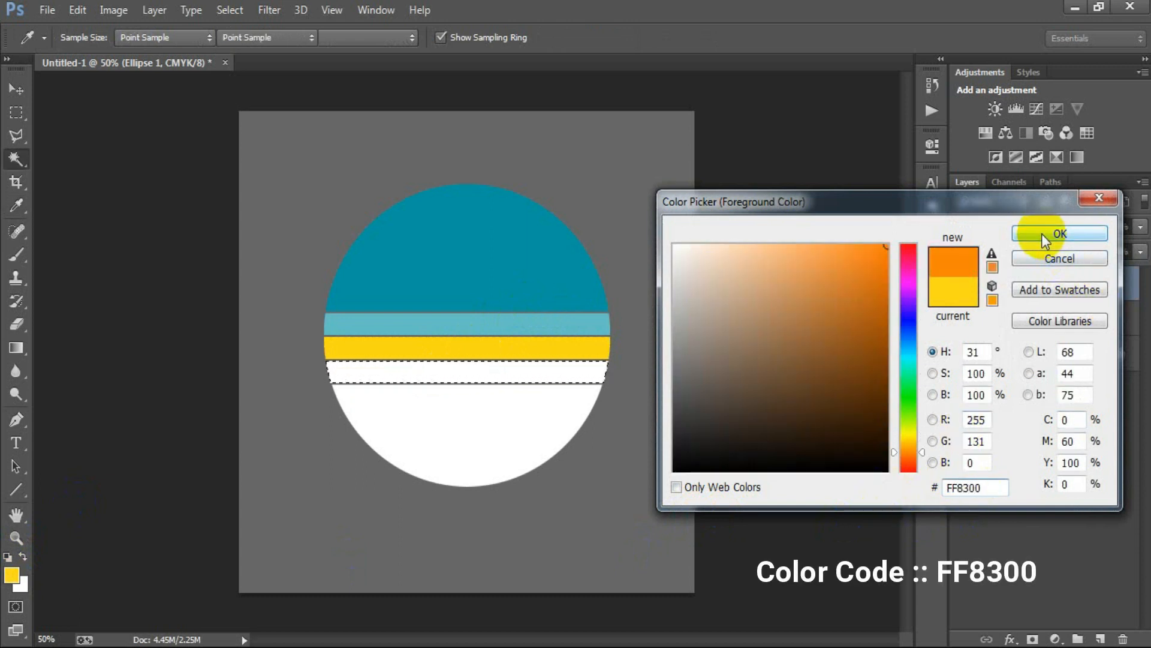
click(1044, 233)
key(w)
Step: Select the circle's lowest section, fill it with foreground color FF0005 and deselect
click(457, 440)
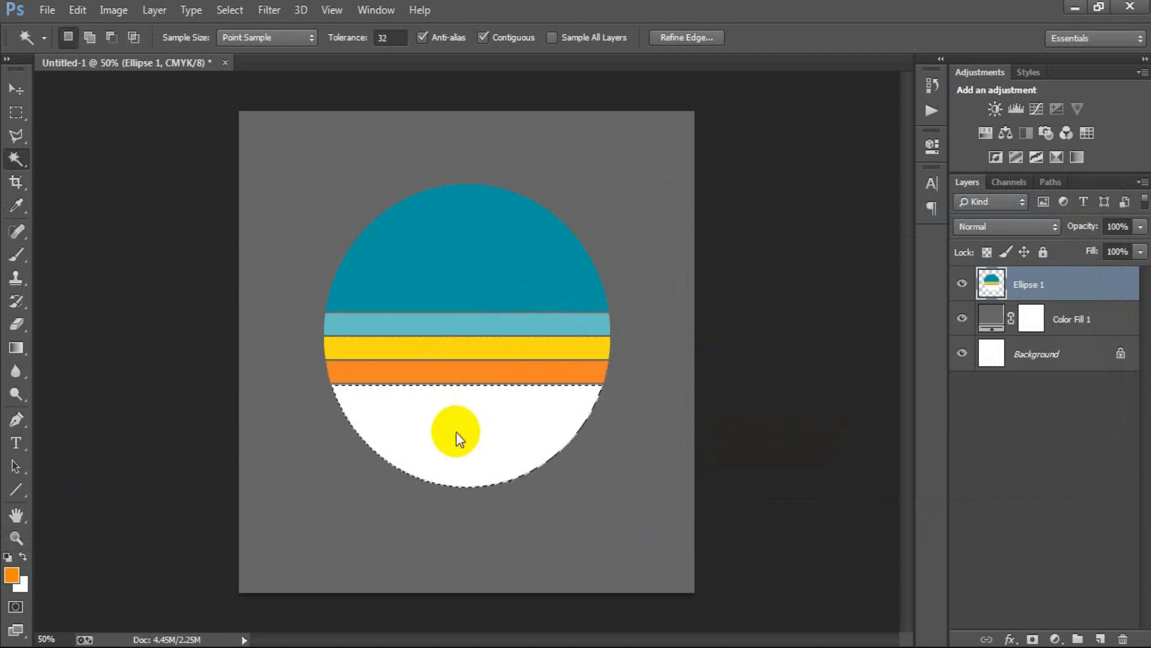
click(12, 577)
click(975, 488)
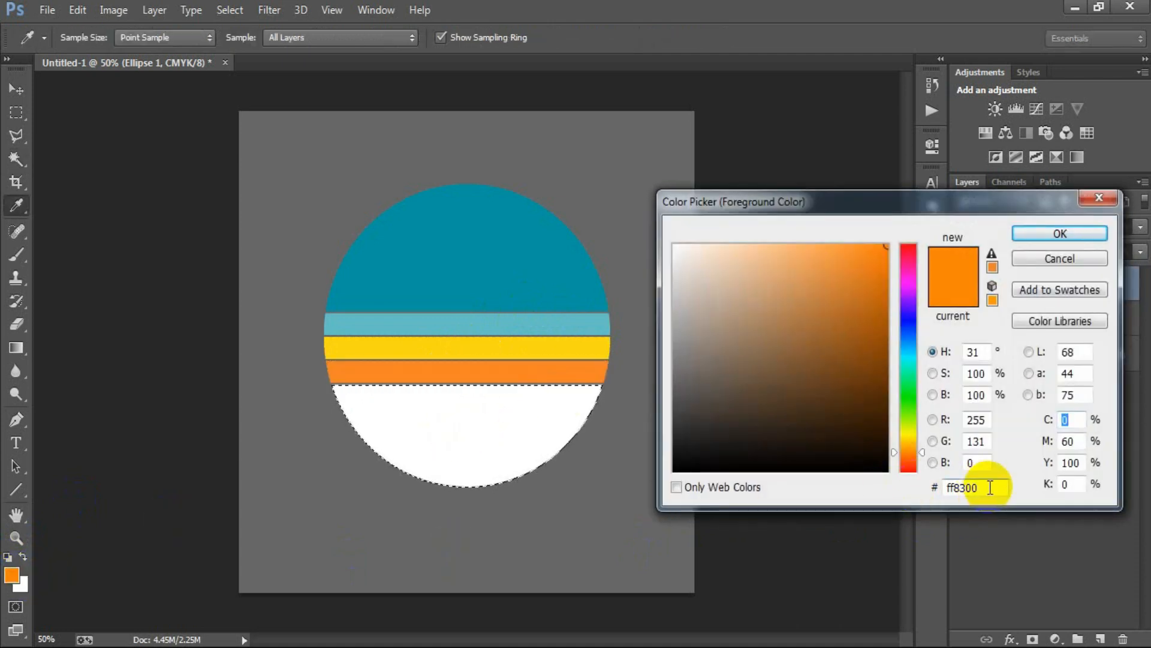
text(F)
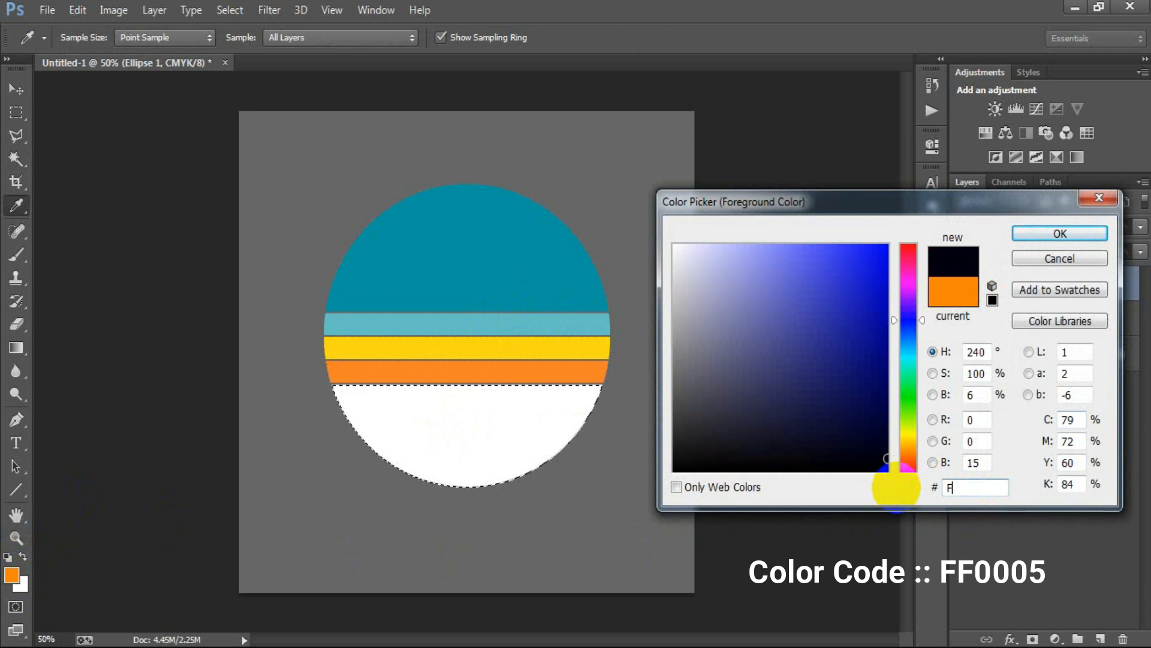
text(F0005)
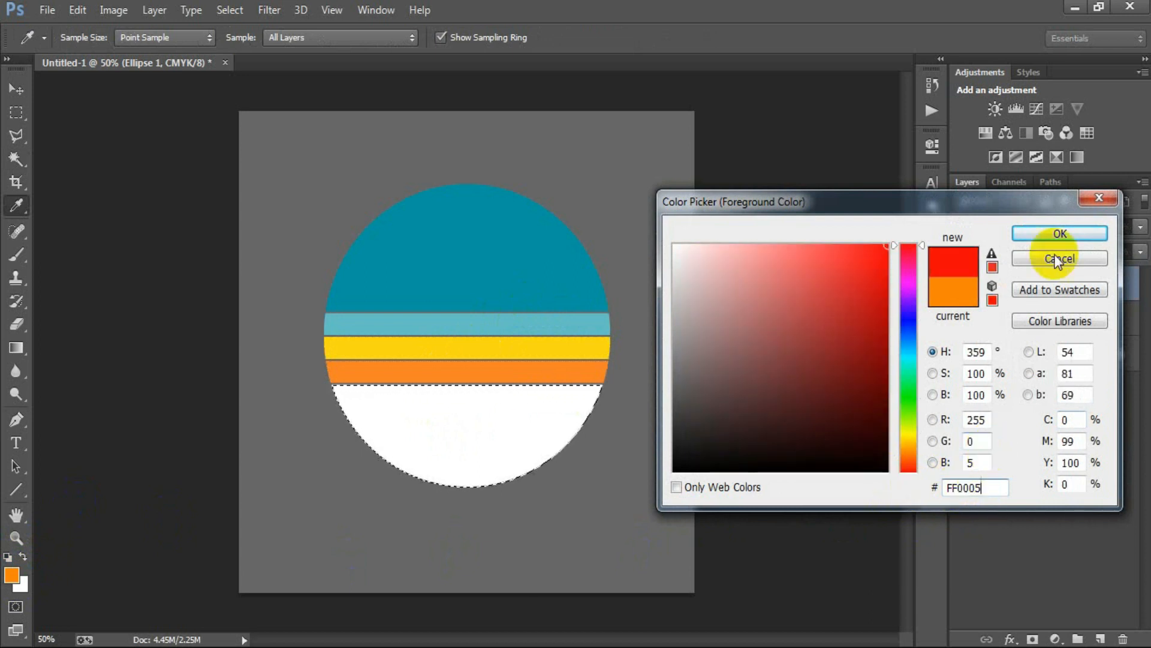
click(1057, 236)
key(alt+BackSpace)
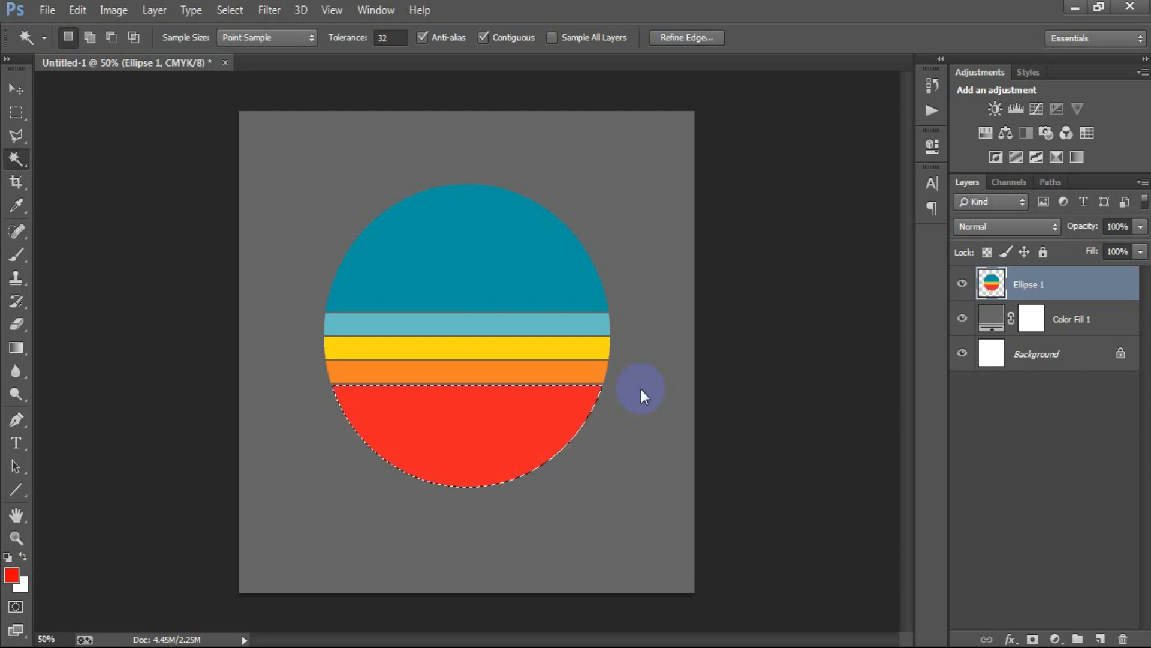
key(ctrl+d)
Step: Open the EPS file with the tree silhouettes, rasterizing it at a resolution of 300 pixels/inch
click(16, 88)
click(47, 9)
click(53, 48)
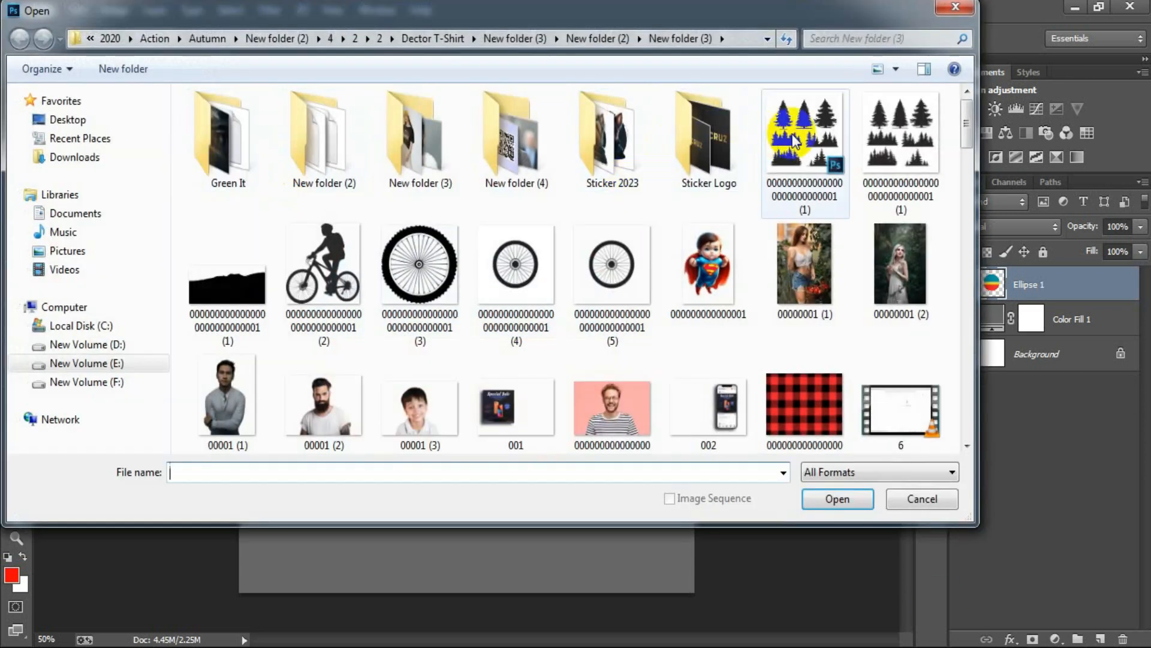
double_click(793, 134)
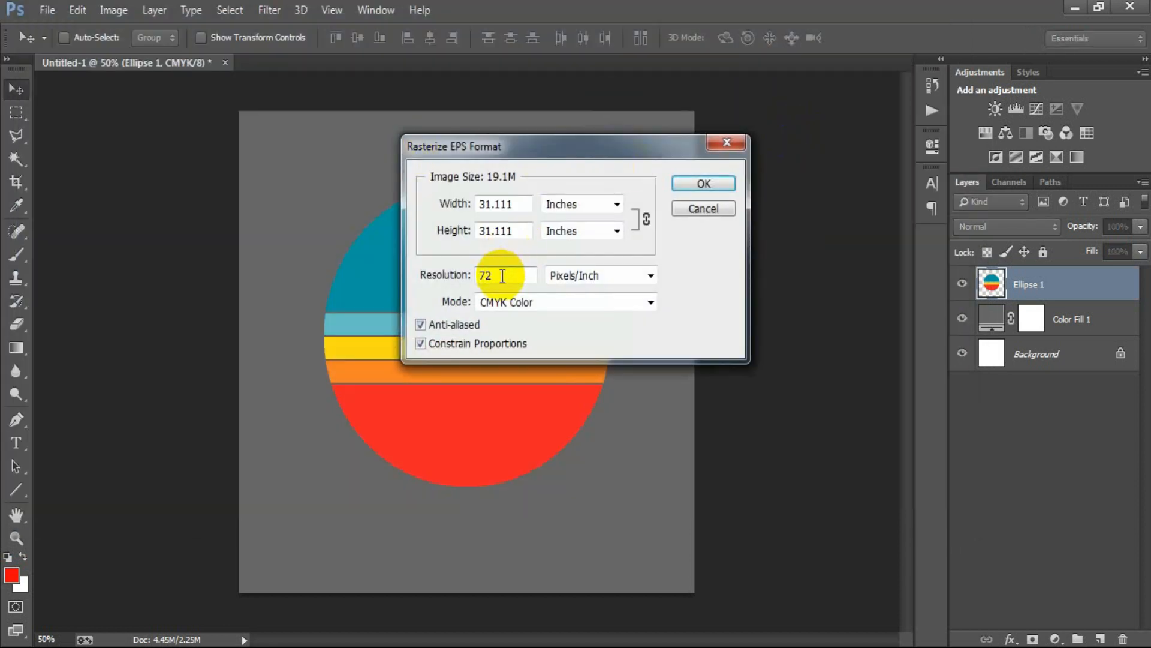
drag(502, 275, 400, 278)
text(300)
key(Return)
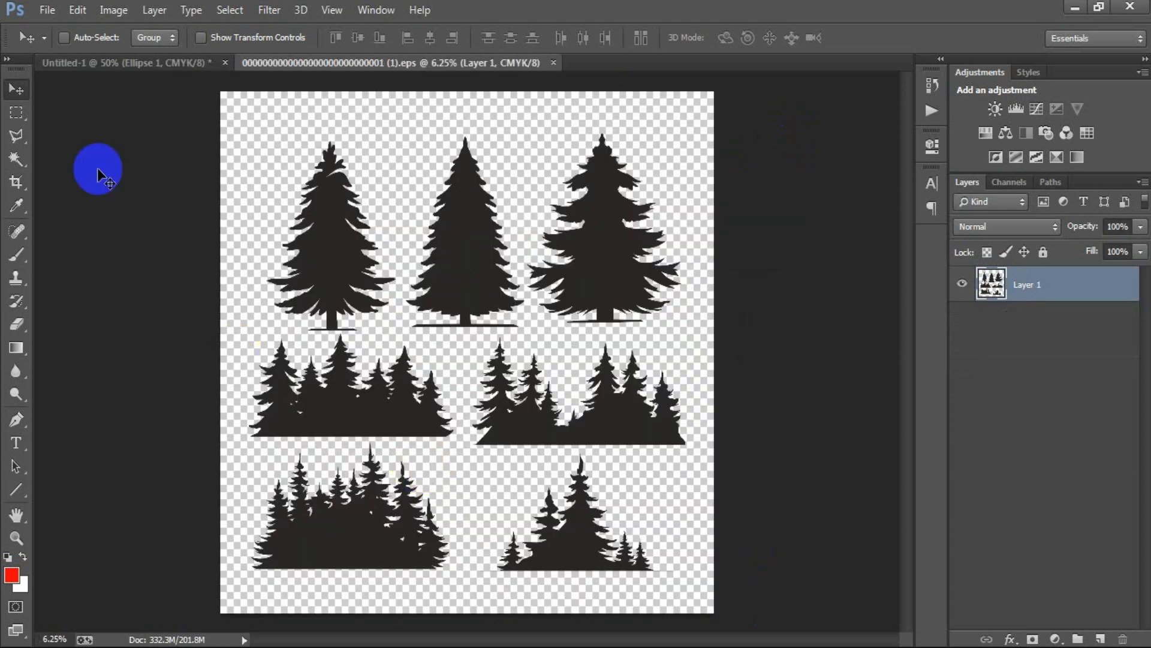
Step: Select the lower-right tree cluster with a rectangular marquee and move it into the Untitled-1 document
click(16, 112)
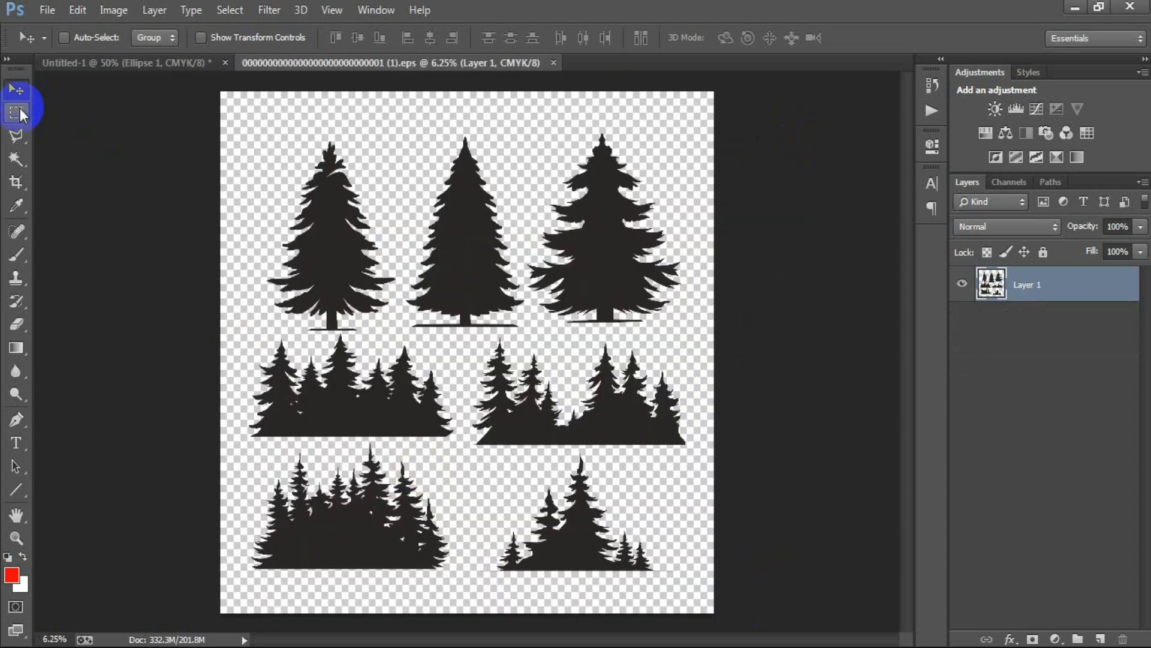
drag(468, 450, 696, 600)
click(16, 89)
drag(488, 527, 323, 214)
drag(466, 357, 498, 408)
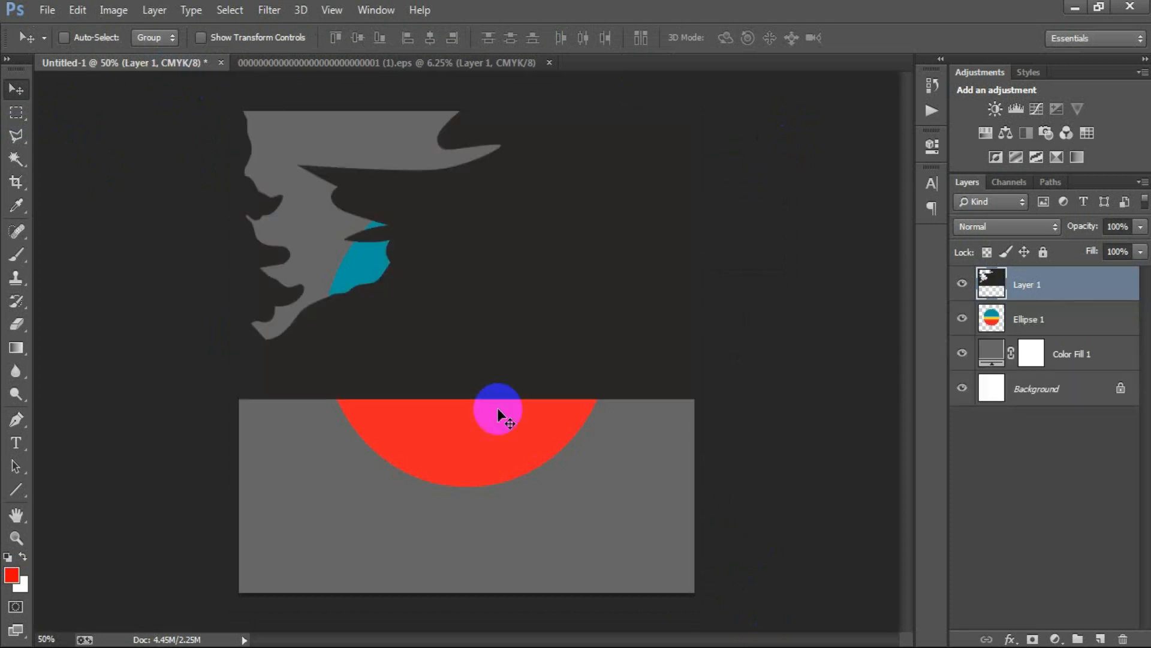
Step: Scale down the oversized tree cluster with Free Transform and move it over the left part of the circle
key(ctrl+t)
drag(429, 344, 470, 294)
drag(544, 252, 98, 453)
drag(543, 277, 421, 472)
drag(558, 203, 532, 437)
drag(658, 289, 236, 503)
drag(185, 578, 356, 442)
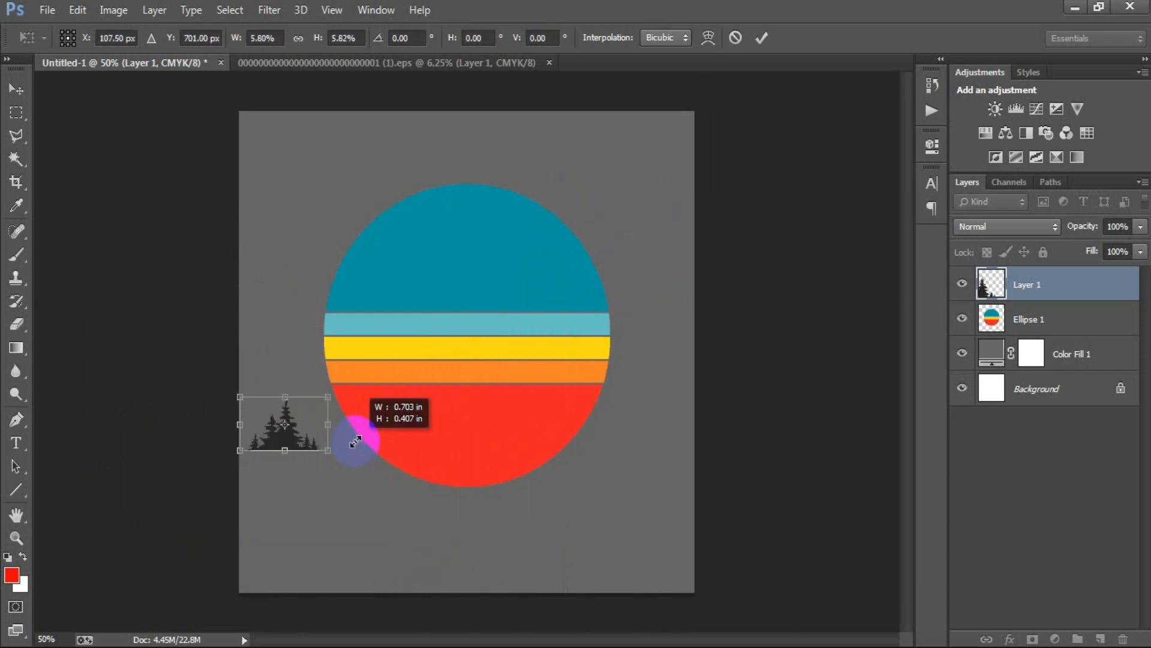
click(762, 37)
drag(248, 585, 405, 398)
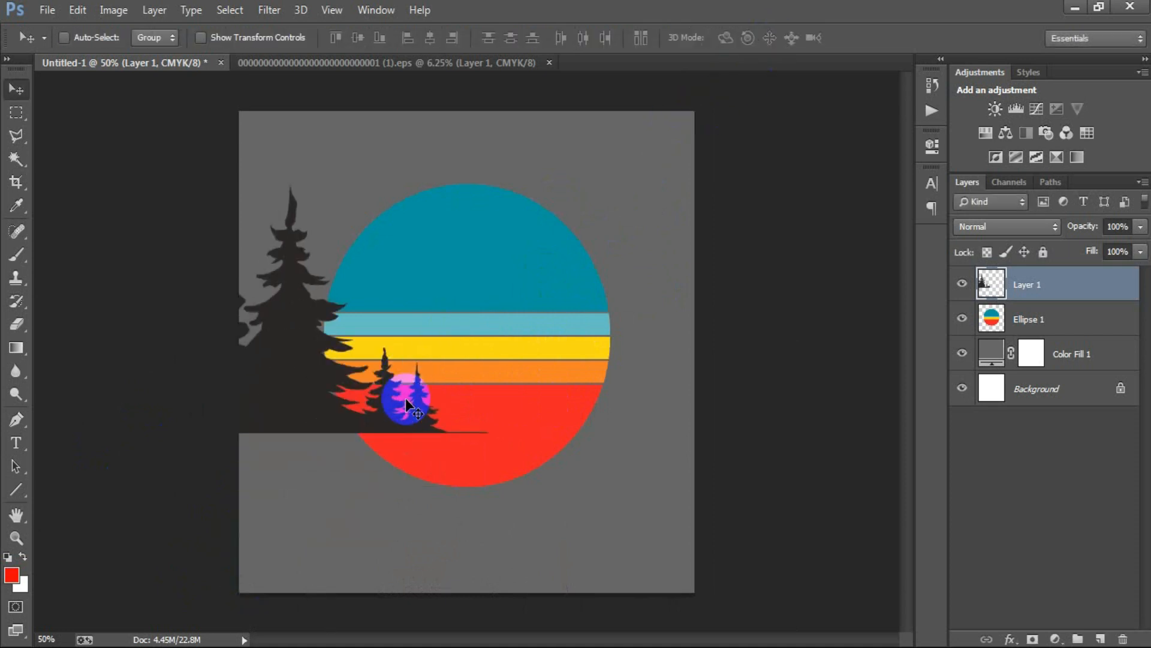
Step: Scale the tree cluster down further and place it right of the circle's center, with its base on the orange stripe's lower edge
key(ctrl+t)
drag(487, 432, 521, 372)
click(761, 38)
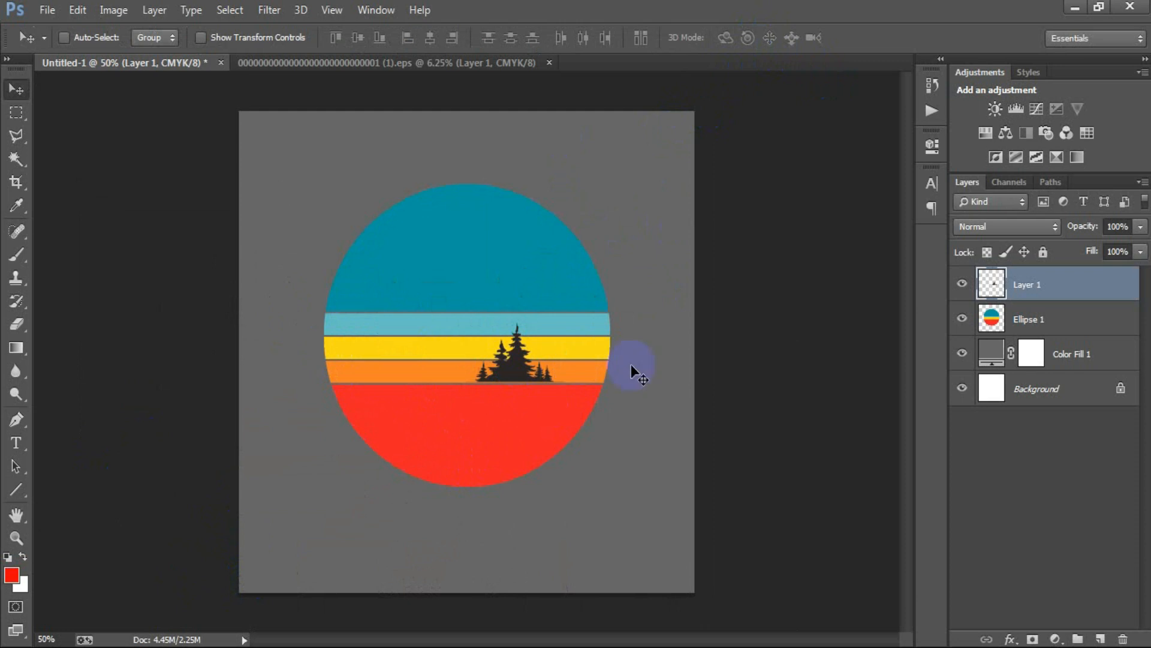
key(Down)
key(Down)
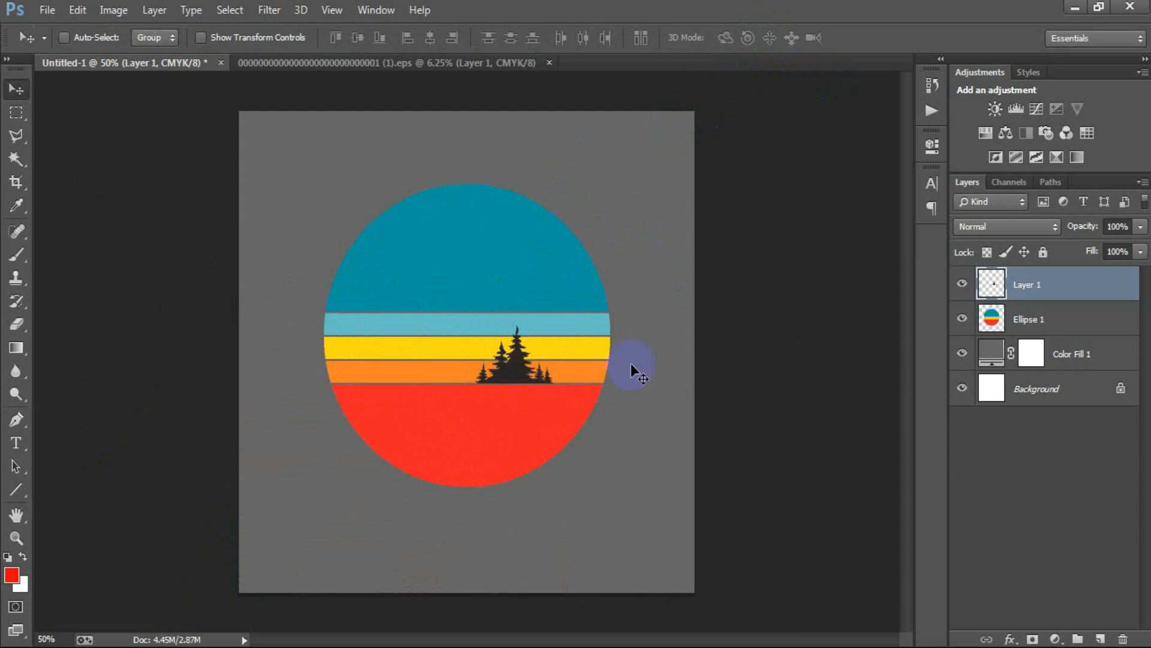
Step: In the tree EPS document, outline the left tree group of the middle row with a Polygonal Lasso selection
click(309, 67)
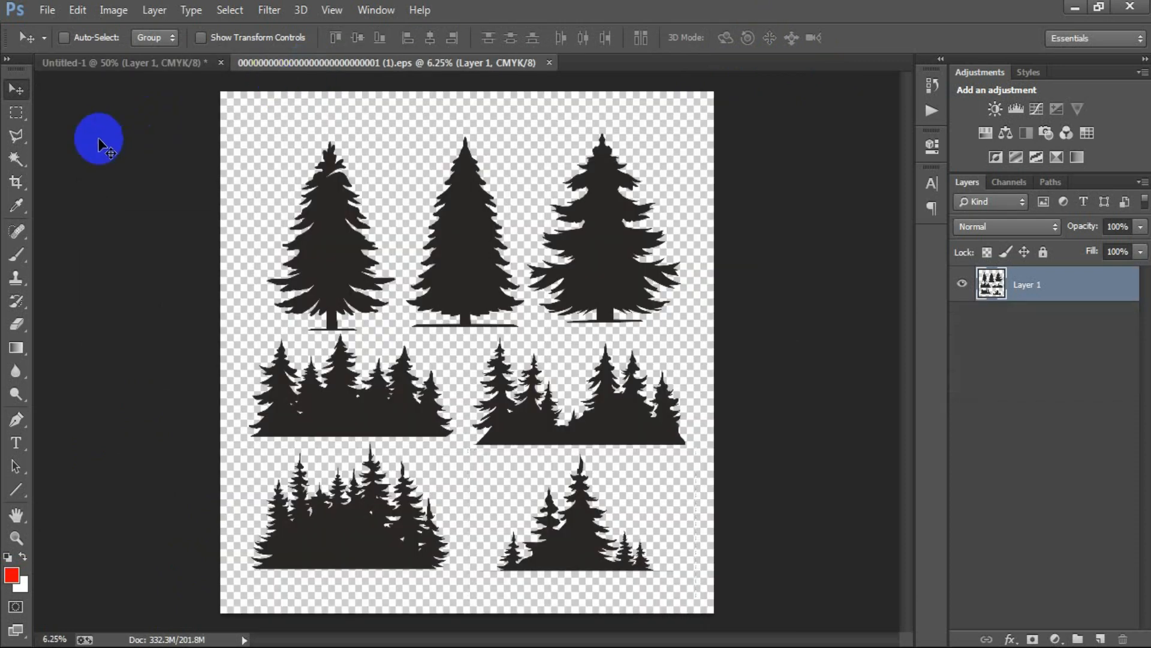
click(16, 138)
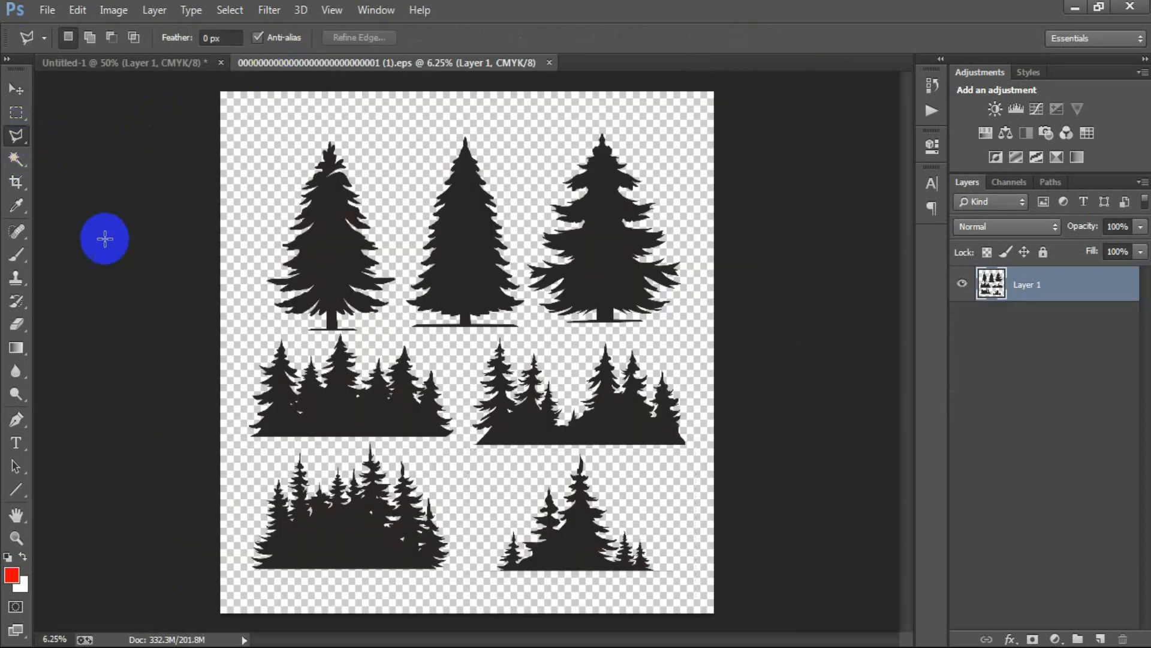
click(238, 324)
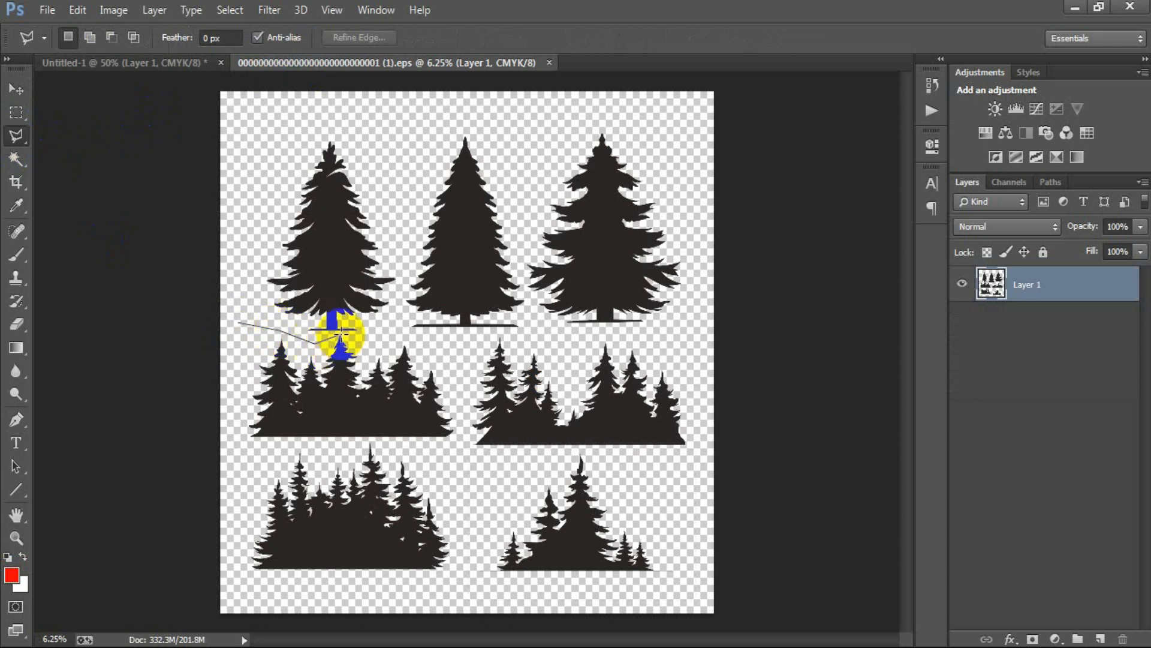
click(353, 332)
click(450, 348)
click(466, 398)
click(467, 447)
click(422, 453)
click(371, 437)
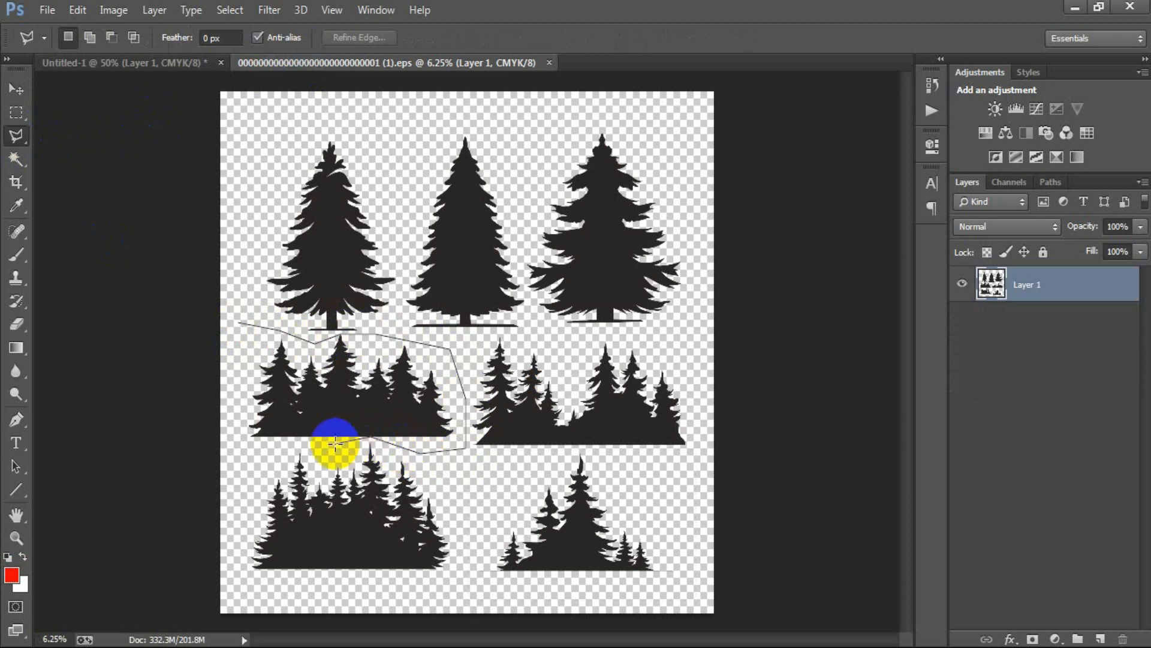
click(239, 445)
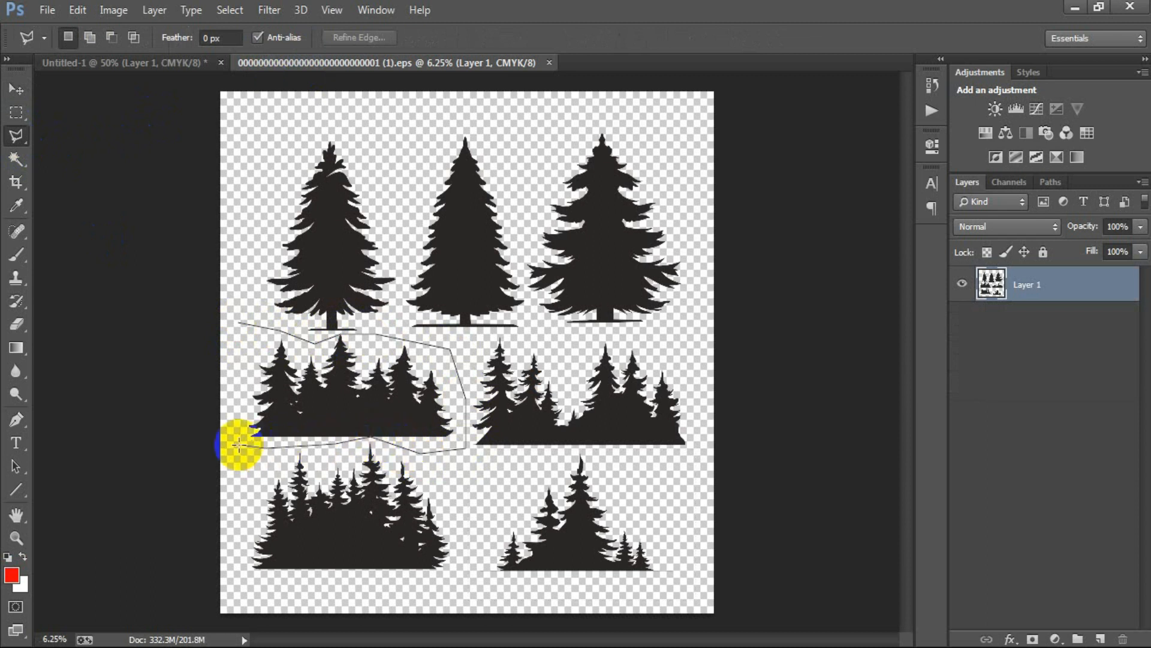
click(234, 324)
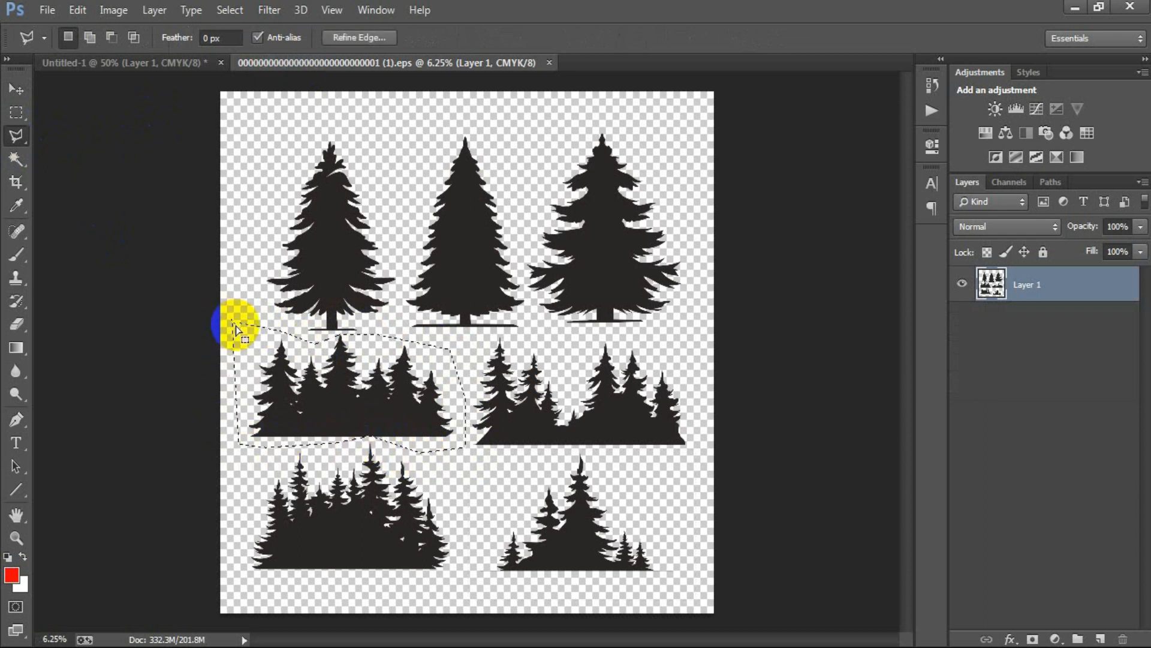
Step: Move the selected tree group into the Untitled-1 document and scale it down to about 6% with Free Transform
click(17, 89)
drag(181, 176, 481, 354)
key(ctrl+t)
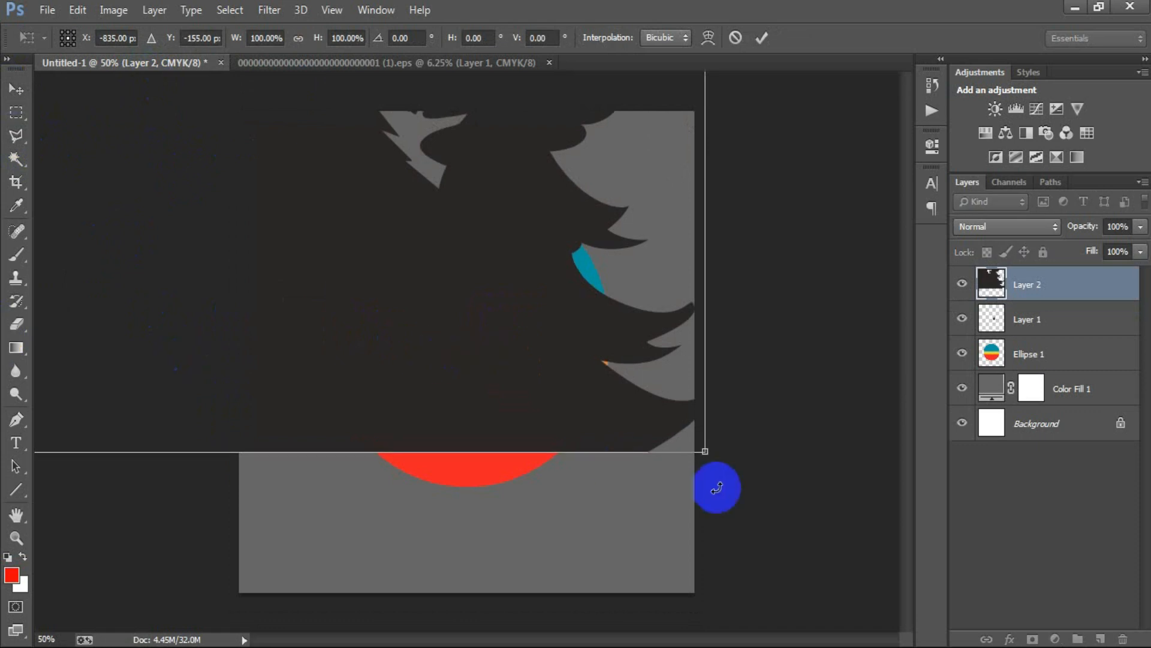
drag(703, 453, 668, 497)
drag(743, 532, 339, 366)
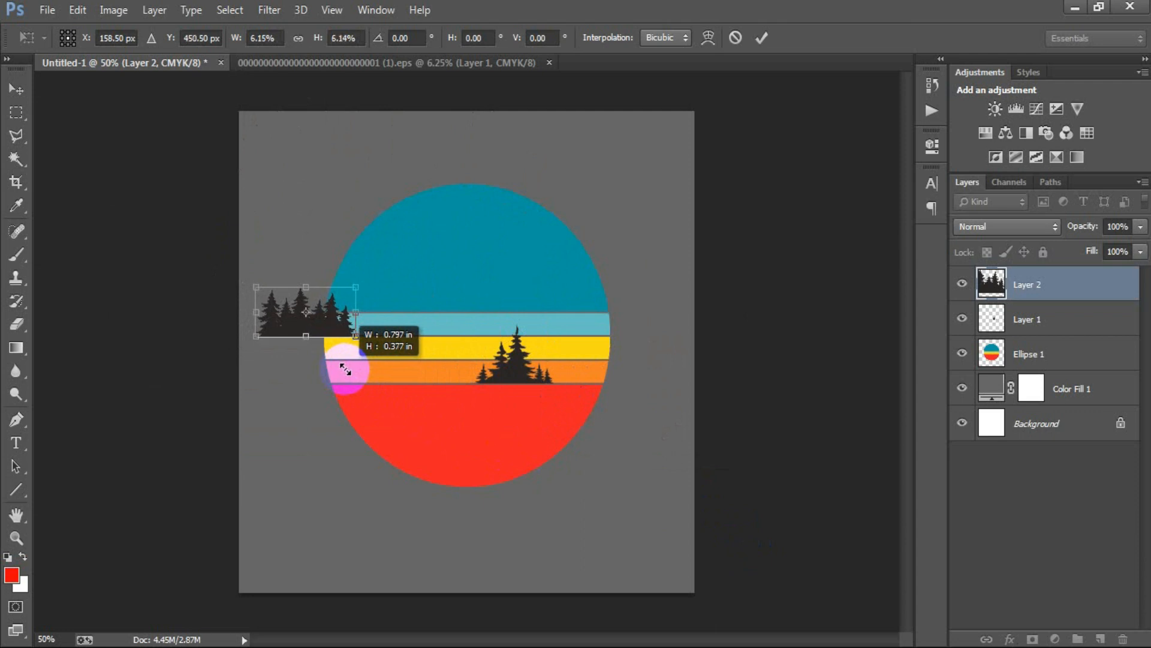
click(762, 30)
Step: Place the new tree group right of the first trees on the orange stripe's lower edge, and shift both groups slightly left
drag(307, 317, 496, 372)
shift+click(1029, 326)
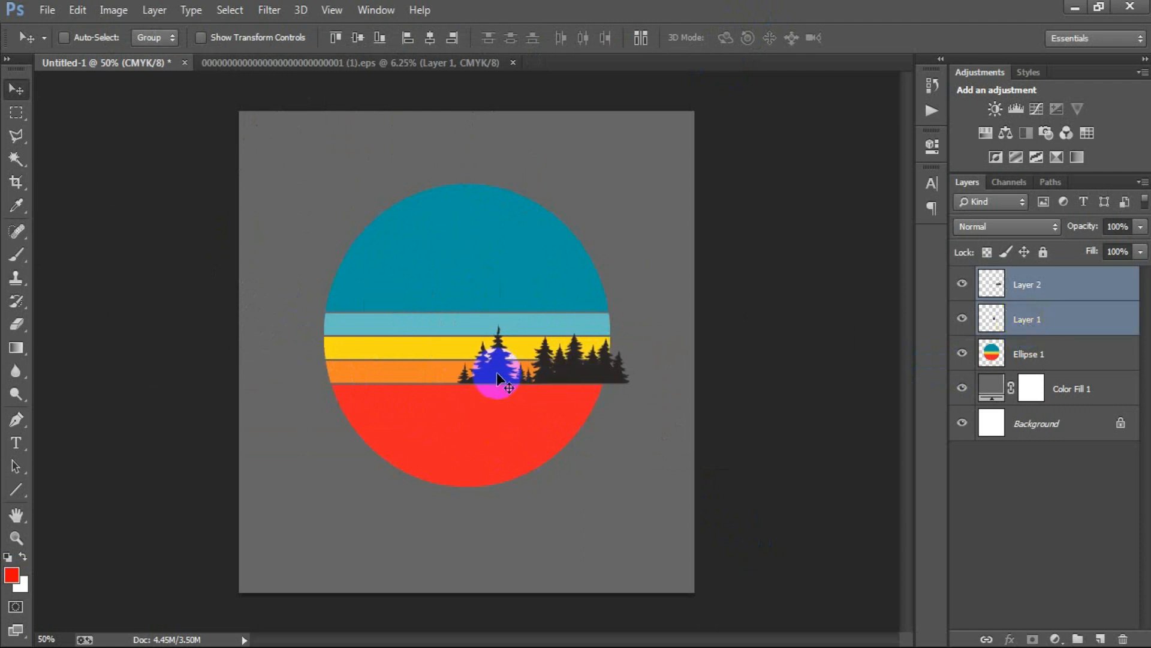
Step: Enlarge the Layer 2 tree group so it reaches the canvas's right edge, keeping its base on the orange stripe's lower edge
click(1066, 287)
key(ctrl+t)
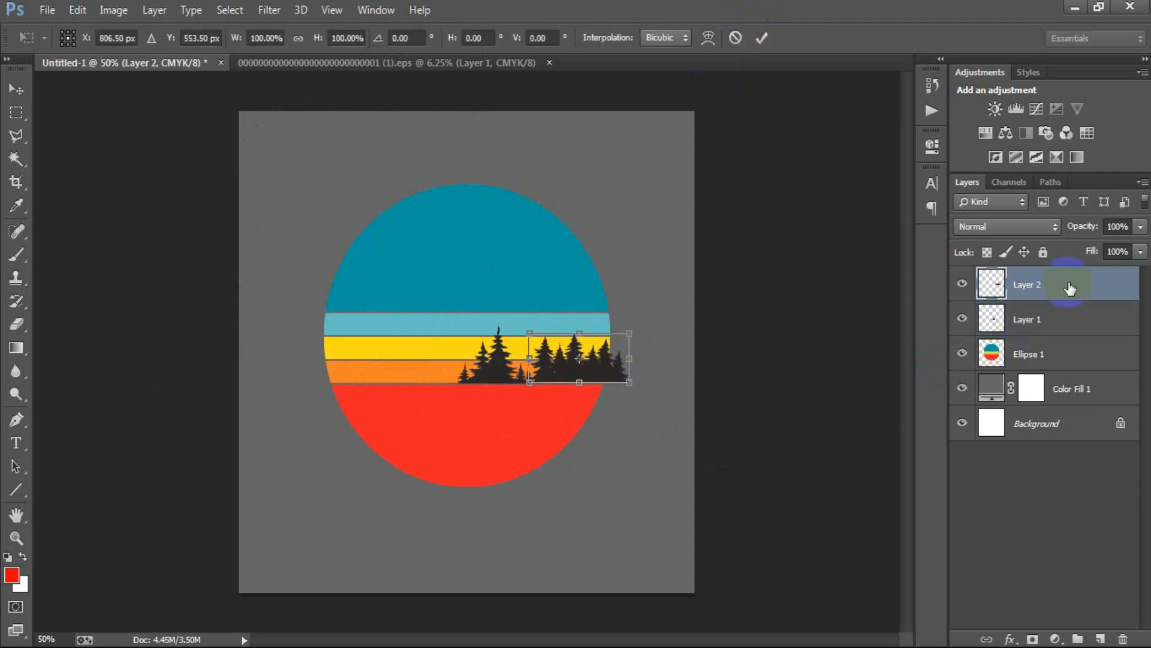
drag(635, 377, 664, 399)
drag(600, 363, 628, 340)
click(761, 37)
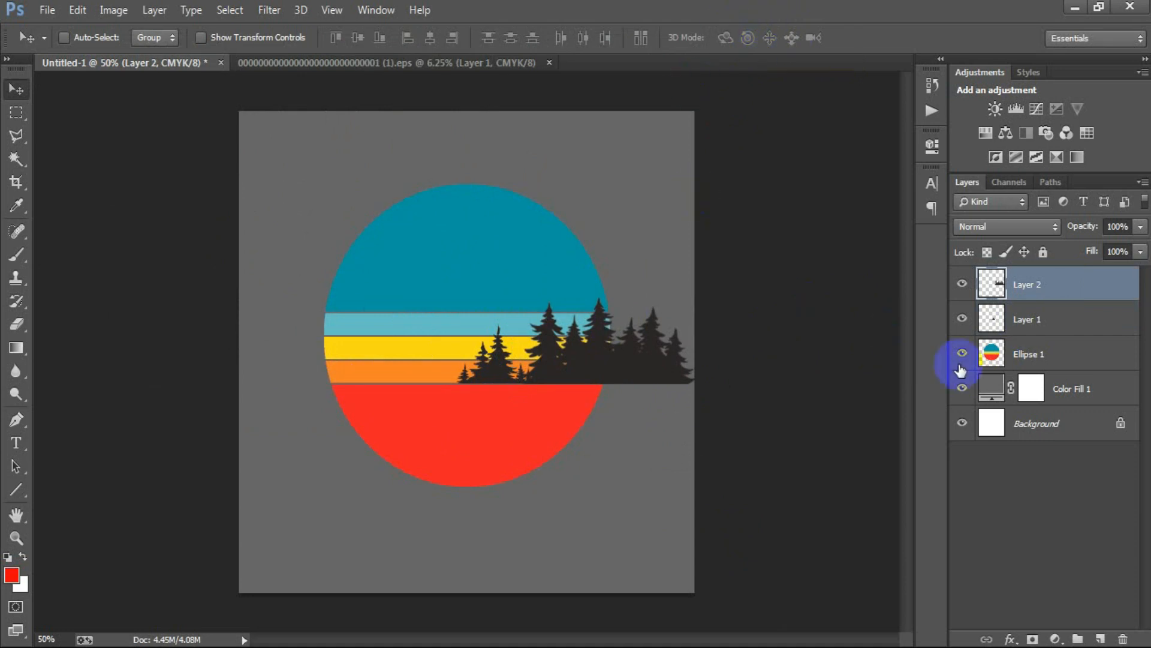
Step: Select the Ellipse 1 layer and close the tree EPS document without saving changes
click(1022, 363)
click(554, 62)
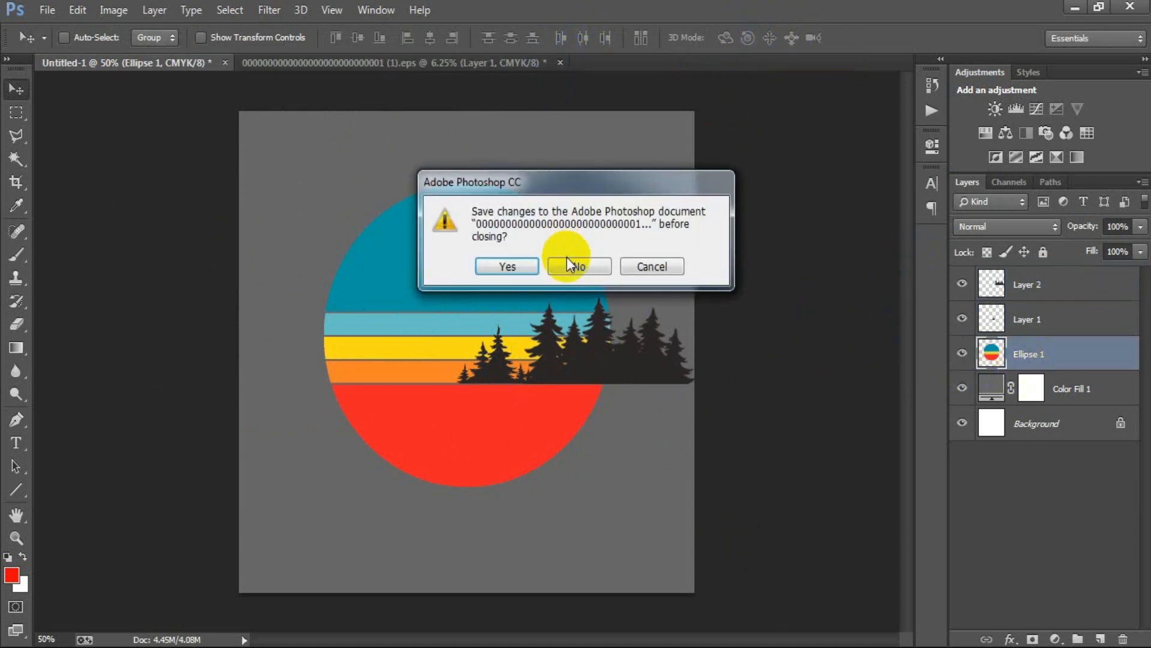
click(569, 262)
Step: Place the black hill silhouette as a linked image, scaled to about 10.7% and rotated about -14.5°, over the circle's lower right
click(45, 11)
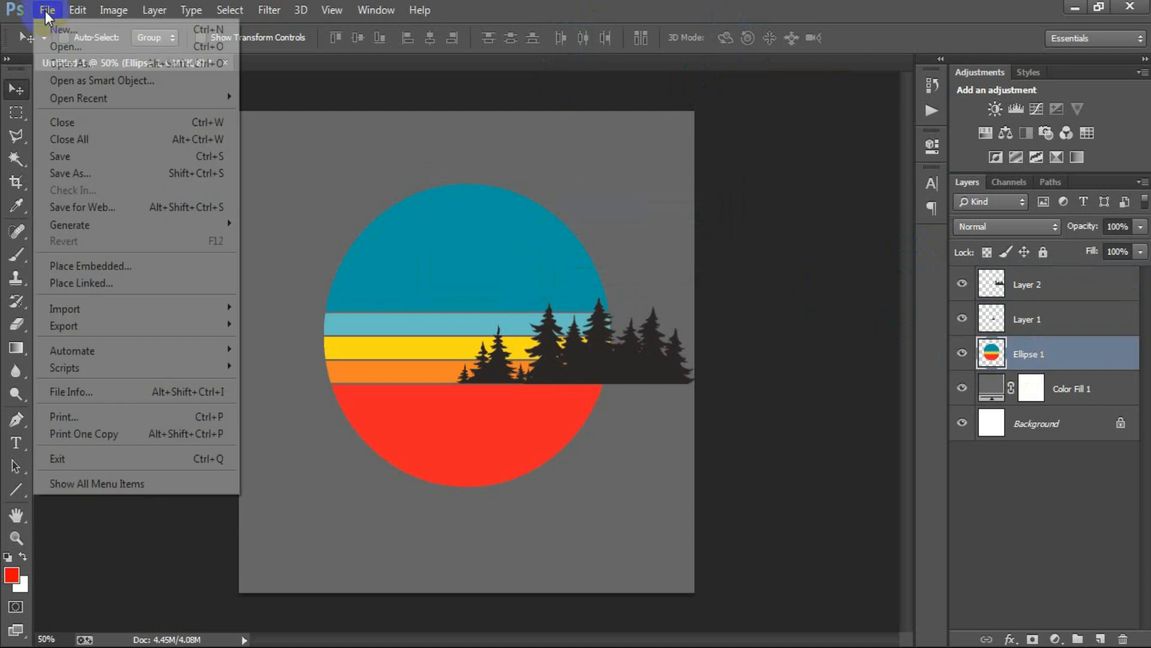
click(103, 283)
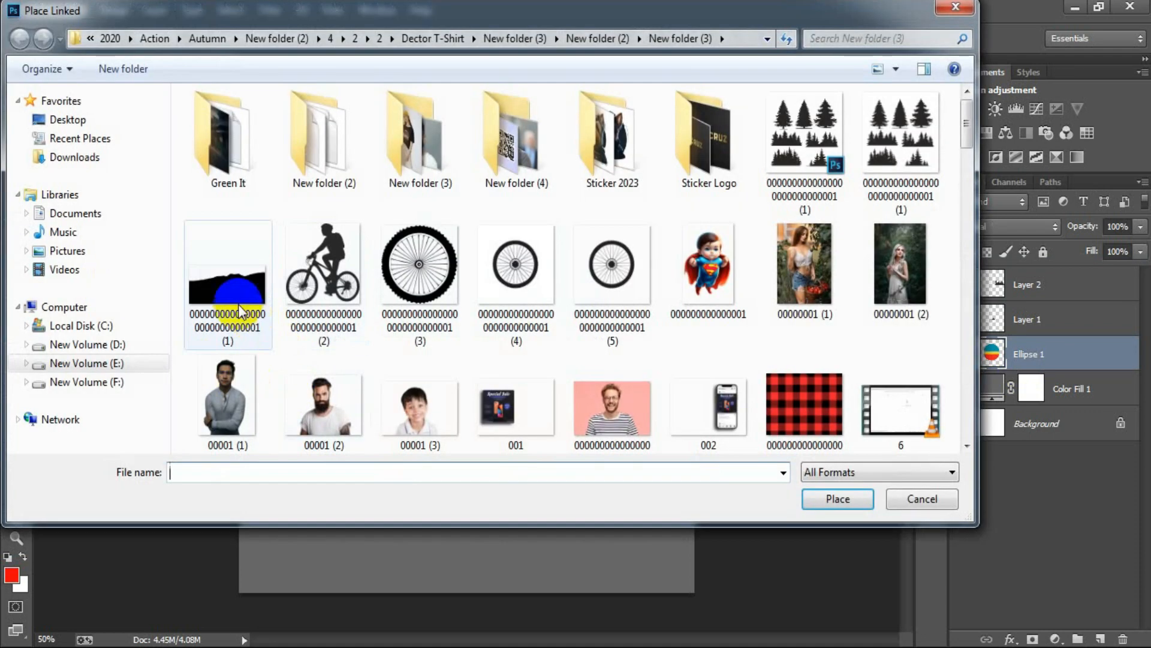
double_click(223, 287)
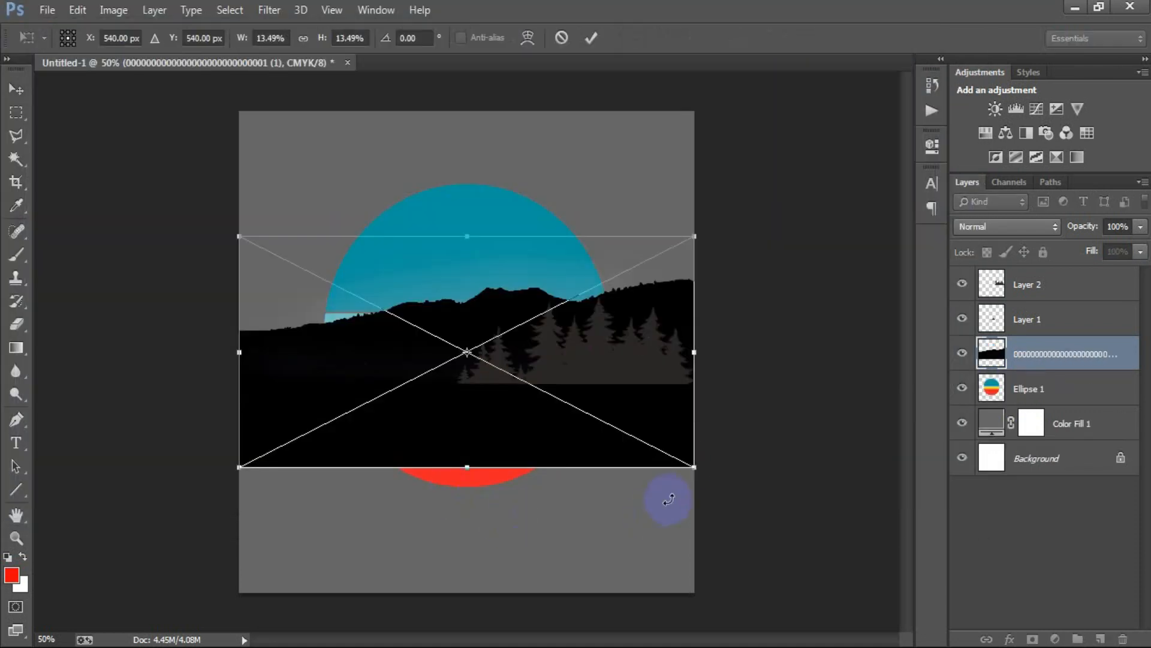
drag(695, 466, 633, 471)
drag(701, 578, 747, 556)
drag(693, 465, 724, 480)
drag(632, 416, 653, 427)
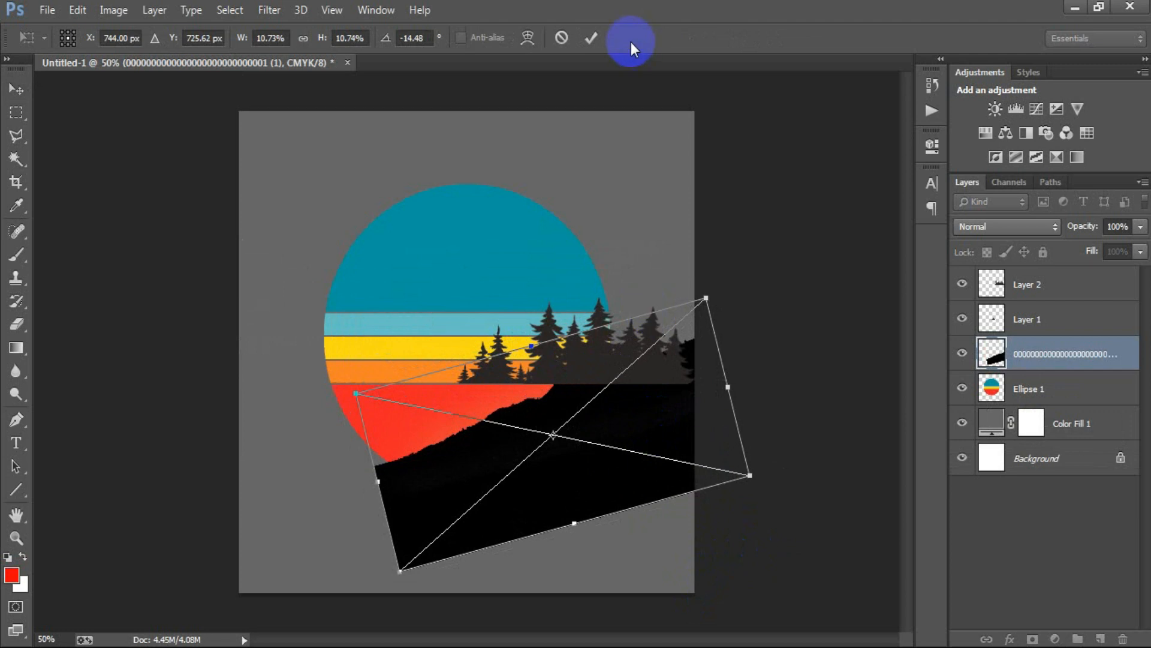
click(592, 37)
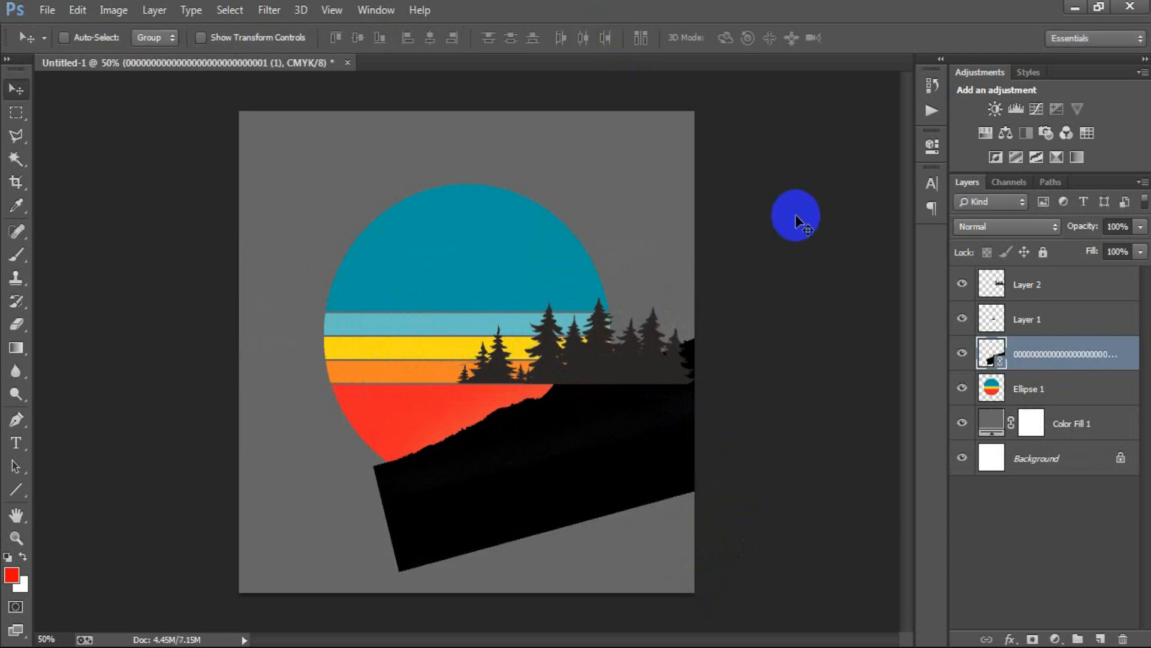
Step: Rotate the hill silhouette slightly clockwise with Free Transform
key(ctrl+t)
drag(807, 414, 804, 424)
click(591, 37)
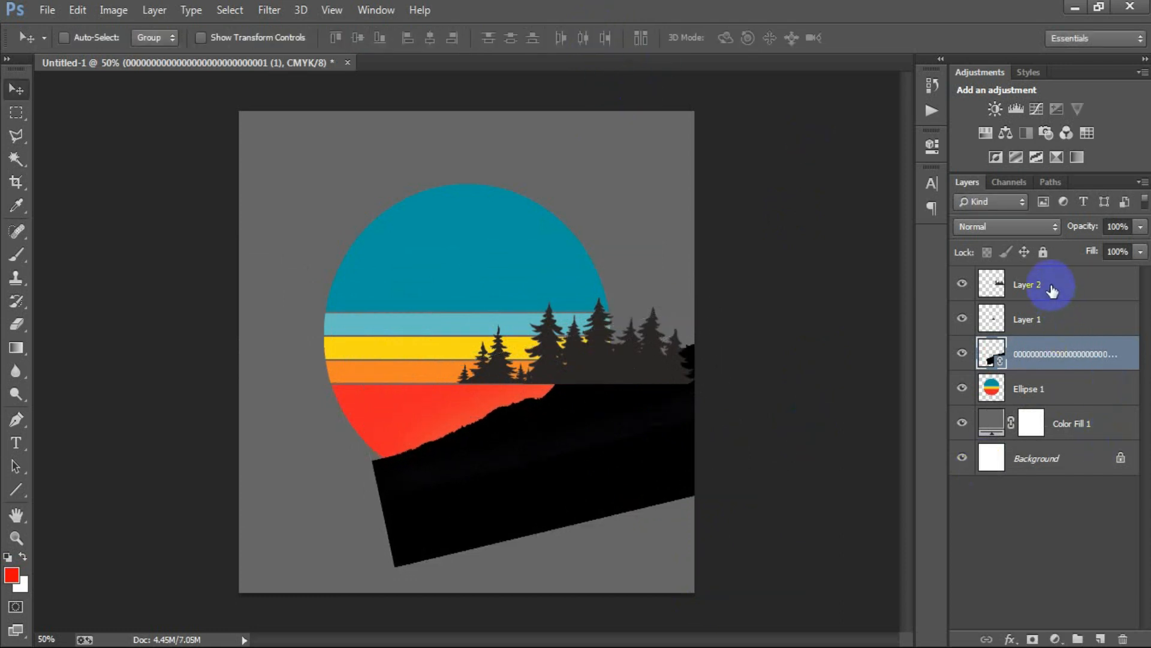
Step: Merge the hill layer with both tree layers into one silhouette layer
shift+click(1052, 290)
key(ctrl+e)
click(962, 284)
click(961, 285)
Step: Cut the merged silhouette's shape out of the Ellipse 1 layer and delete the silhouette layer
ctrl+click(995, 290)
click(1029, 324)
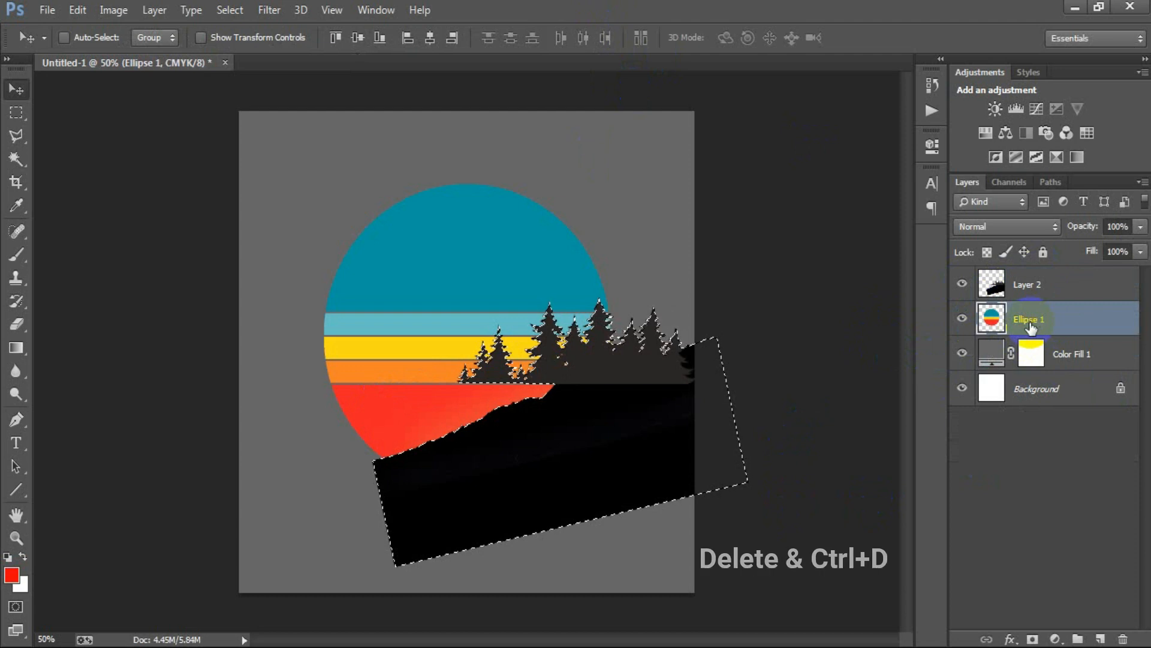
key(Delete)
key(ctrl+d)
click(1023, 286)
key(Delete)
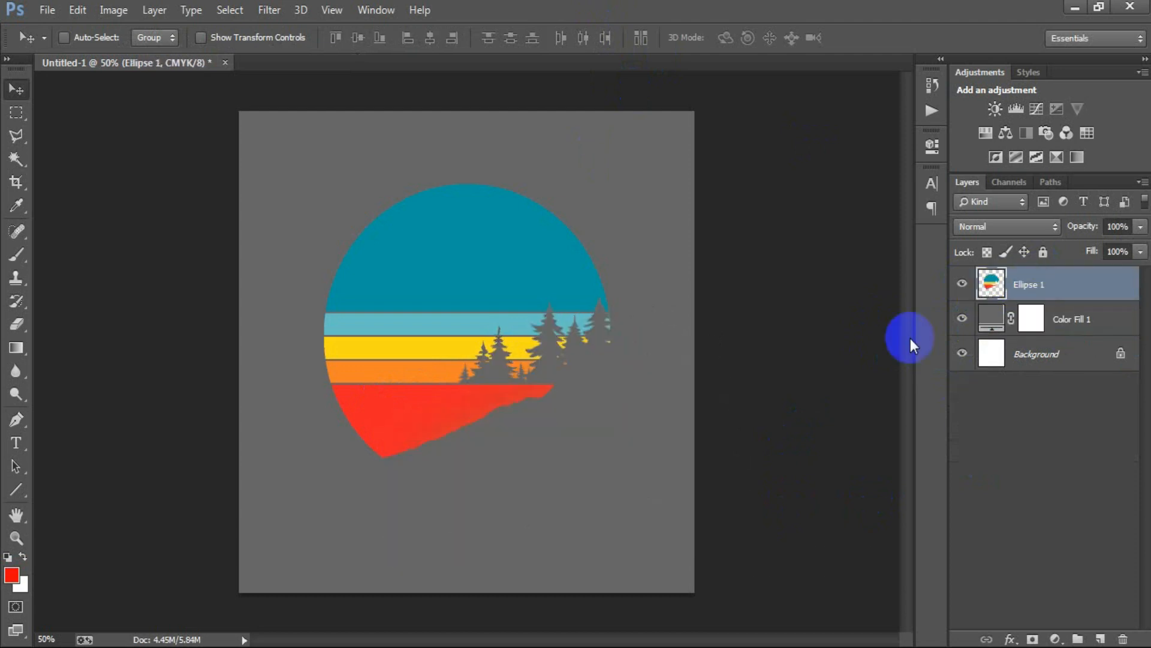
Step: Place the bicycle wheel picture whose file name ends in (5) as a linked image
click(46, 10)
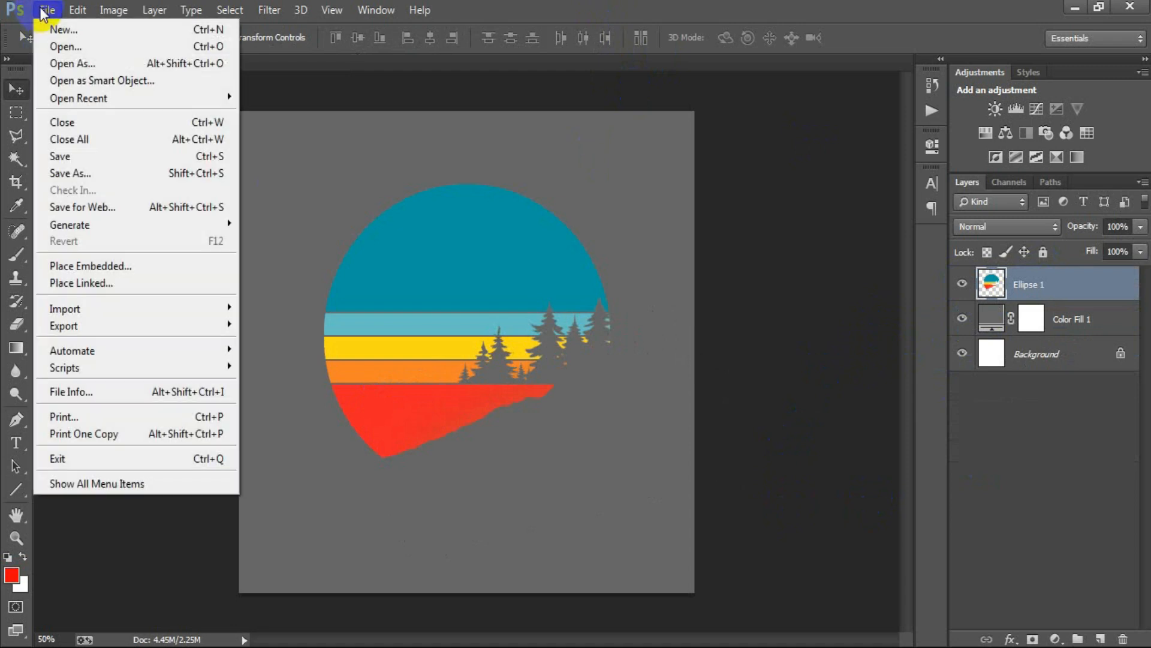
click(177, 284)
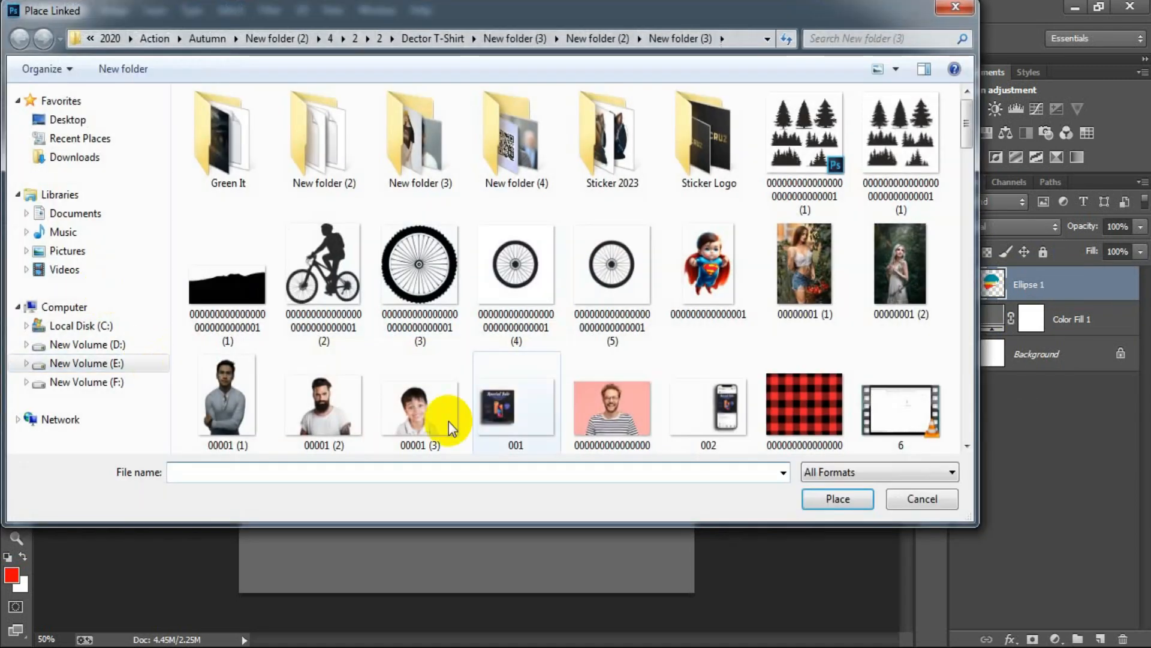
click(610, 262)
key(Return)
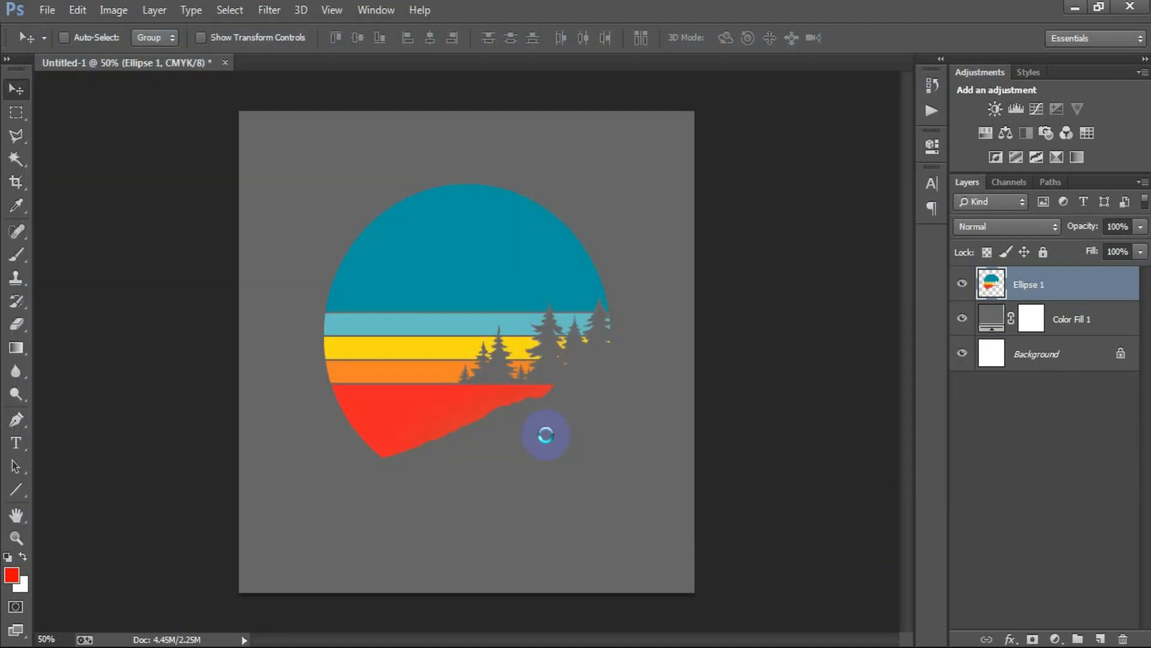
Step: Scale the wheel to about 32.16% so its tyre frames the striped circle, and rasterize its layer
drag(592, 449, 538, 366)
drag(695, 565, 773, 593)
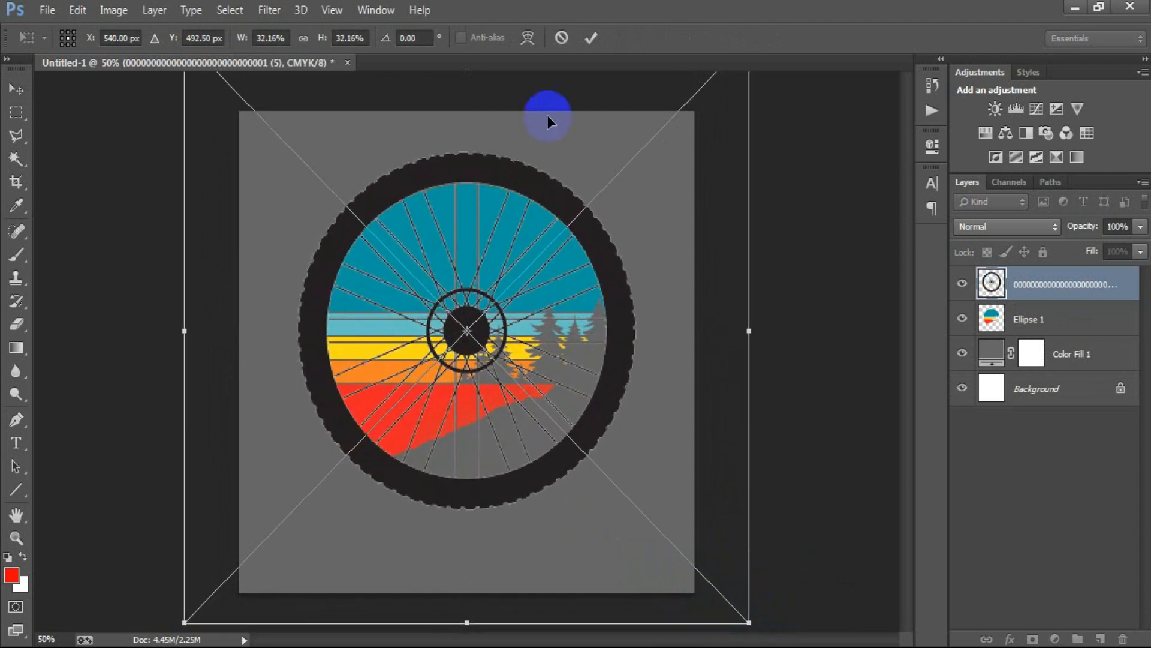
click(590, 38)
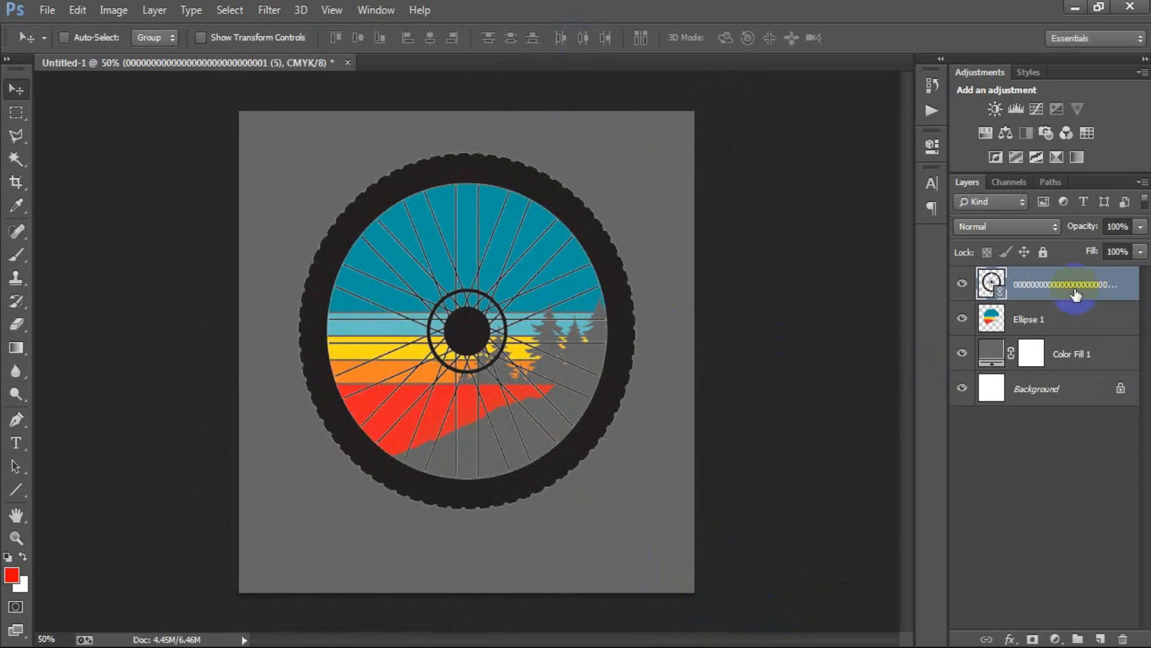
right_click(1074, 287)
click(771, 333)
Step: Place the cyclist silhouette as a linked image, scale it to about 8.7% and rotate it -22.5° to match the red slope
click(40, 14)
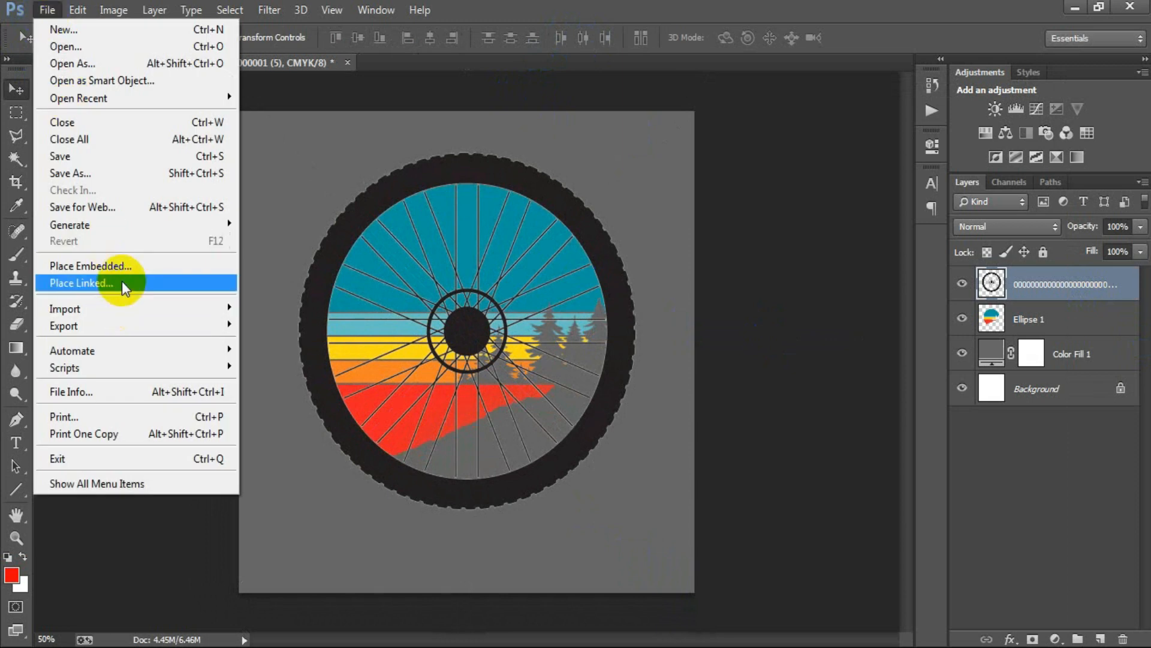
click(122, 283)
double_click(308, 270)
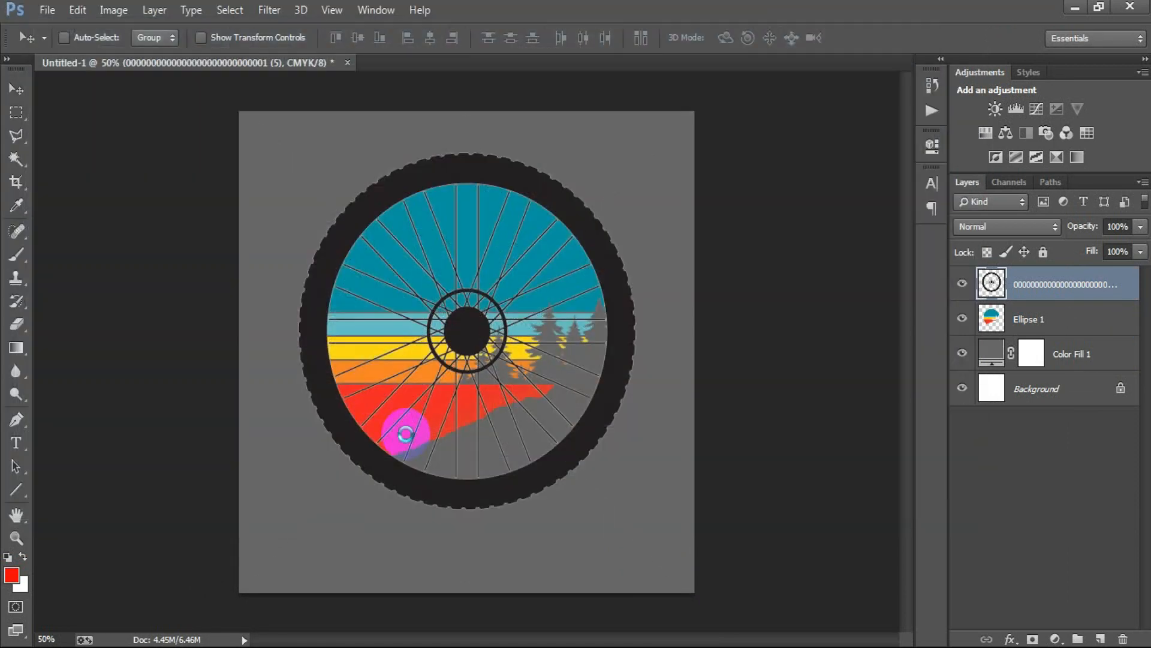
drag(689, 599, 576, 459)
drag(546, 418, 444, 406)
drag(470, 483, 506, 449)
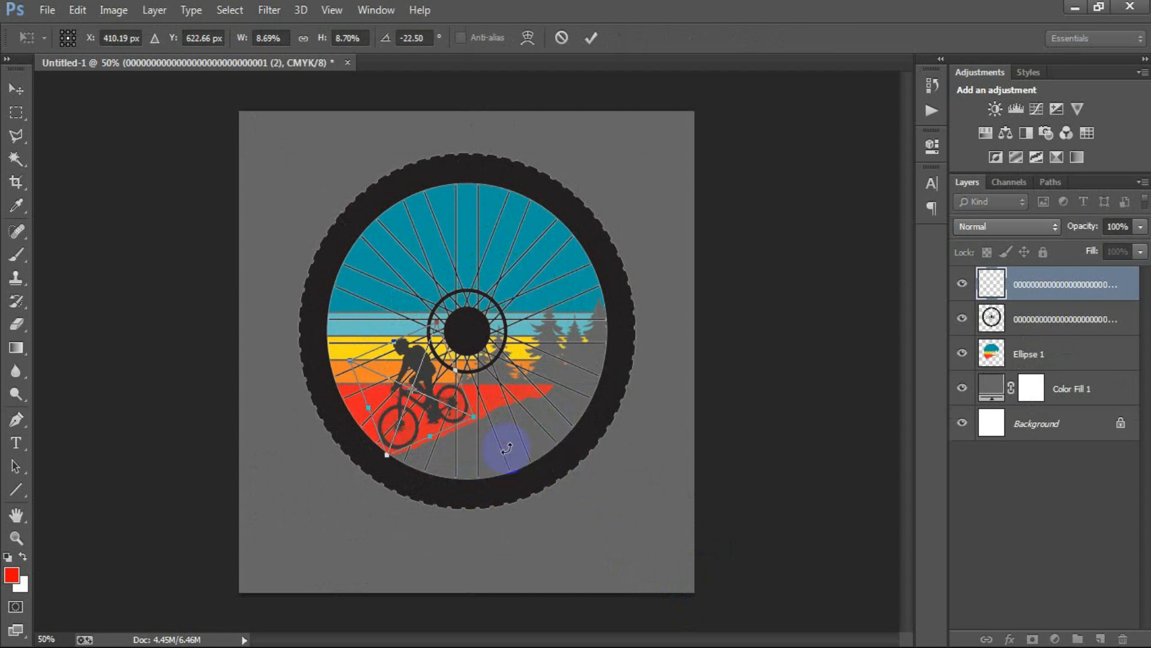
Step: Nudge the cyclist down so its wheels rest on the red slope's edge, and rasterize its layer
key(Down)
key(Down)
key(Down)
key(Down)
key(Down)
key(Down)
key(Down)
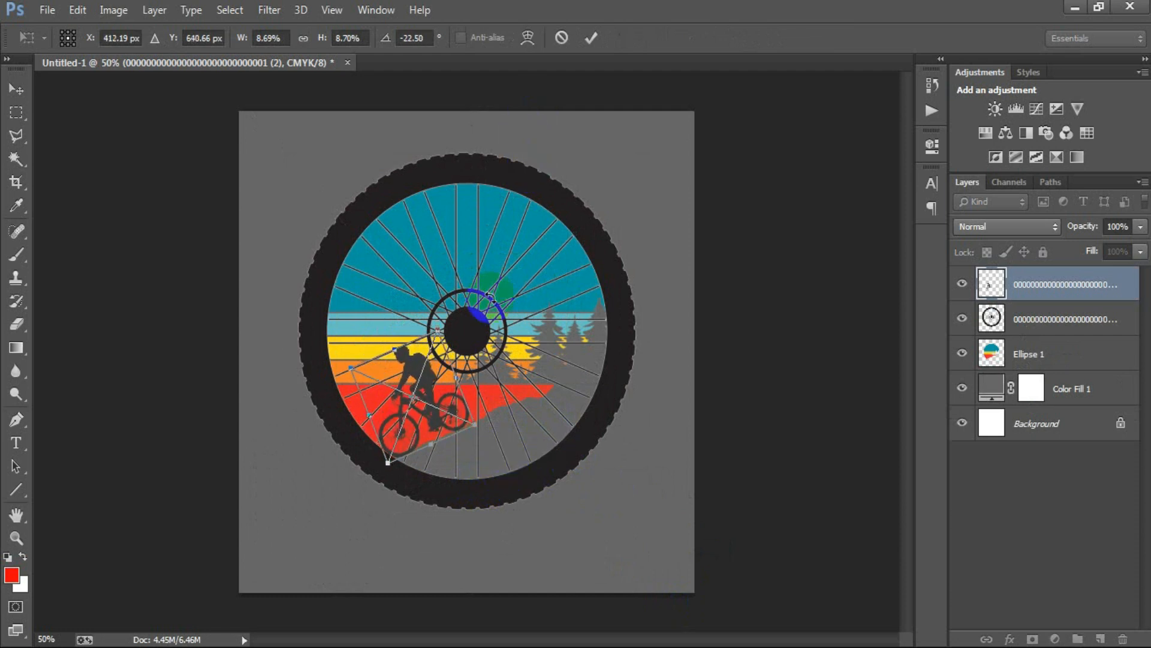
click(592, 38)
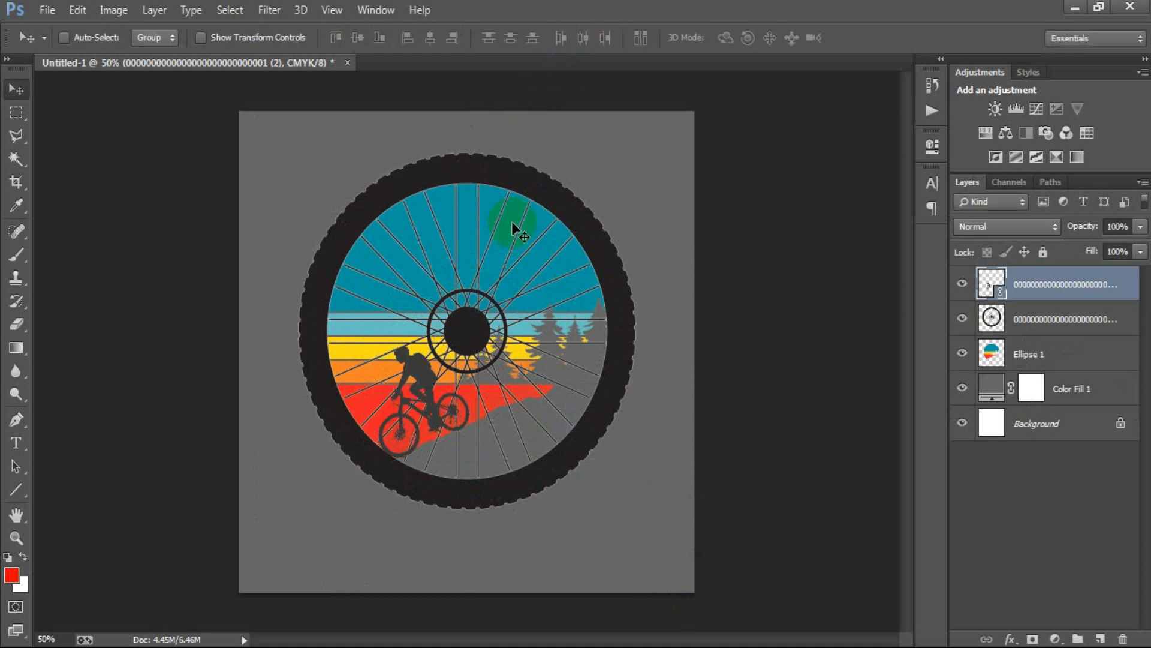
right_click(1048, 286)
click(738, 329)
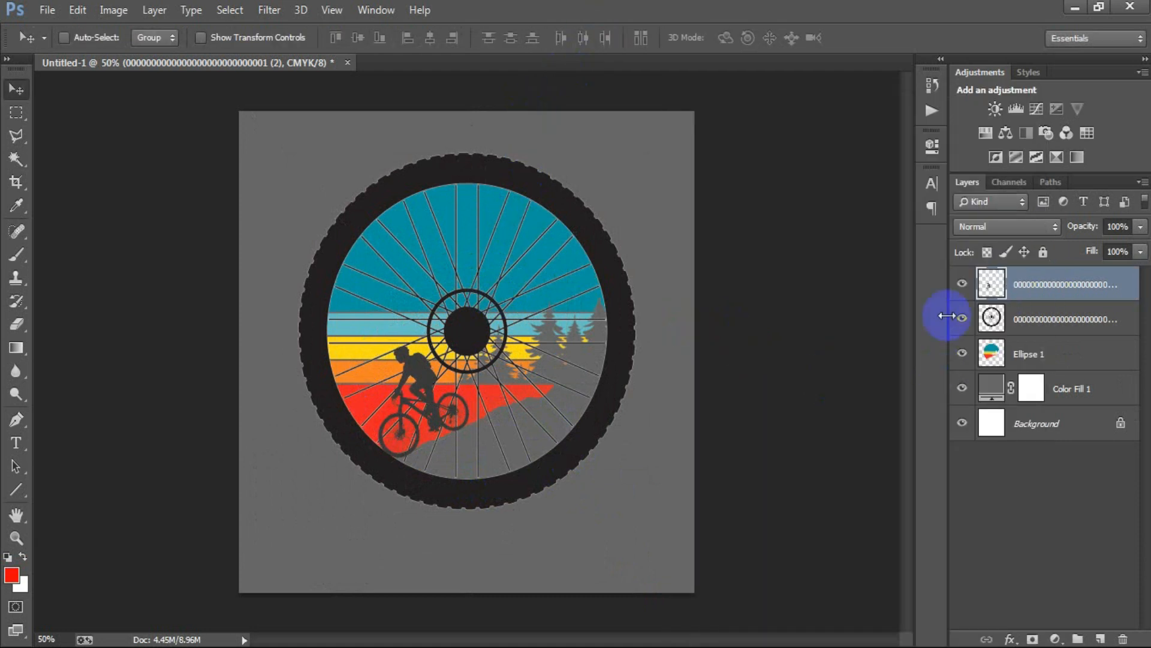
Step: Cut the cyclist's shape out of the Ellipse 1 layer and delete the cyclist layer
ctrl+click(991, 283)
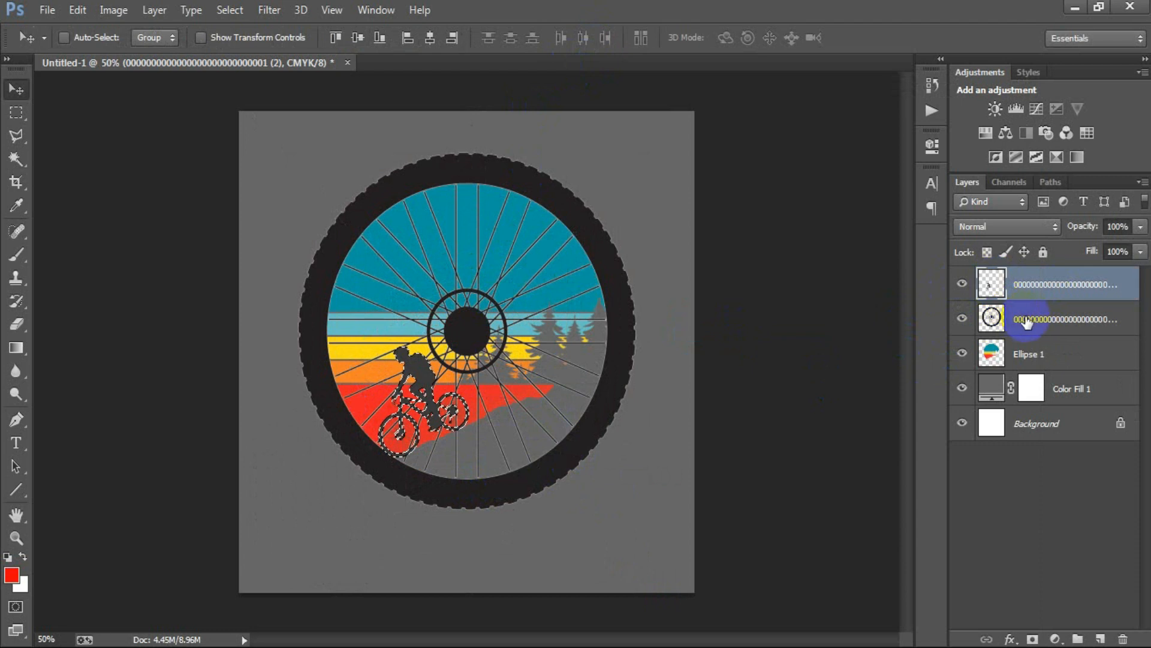
click(1028, 318)
click(961, 319)
click(962, 319)
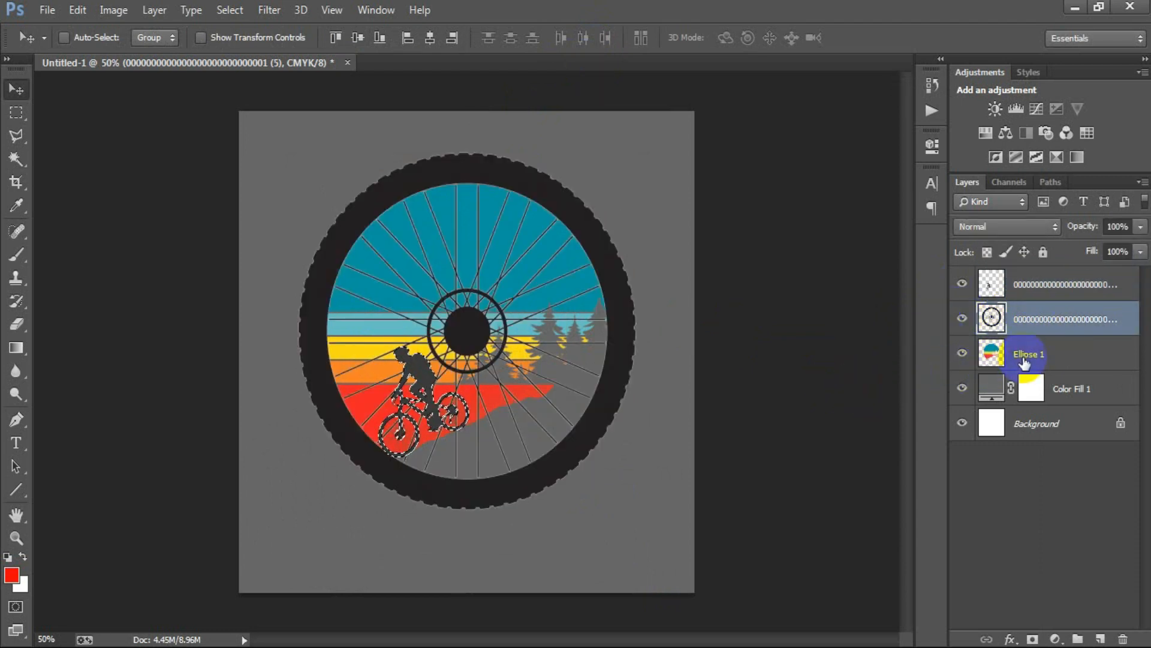
click(967, 355)
click(962, 354)
click(961, 354)
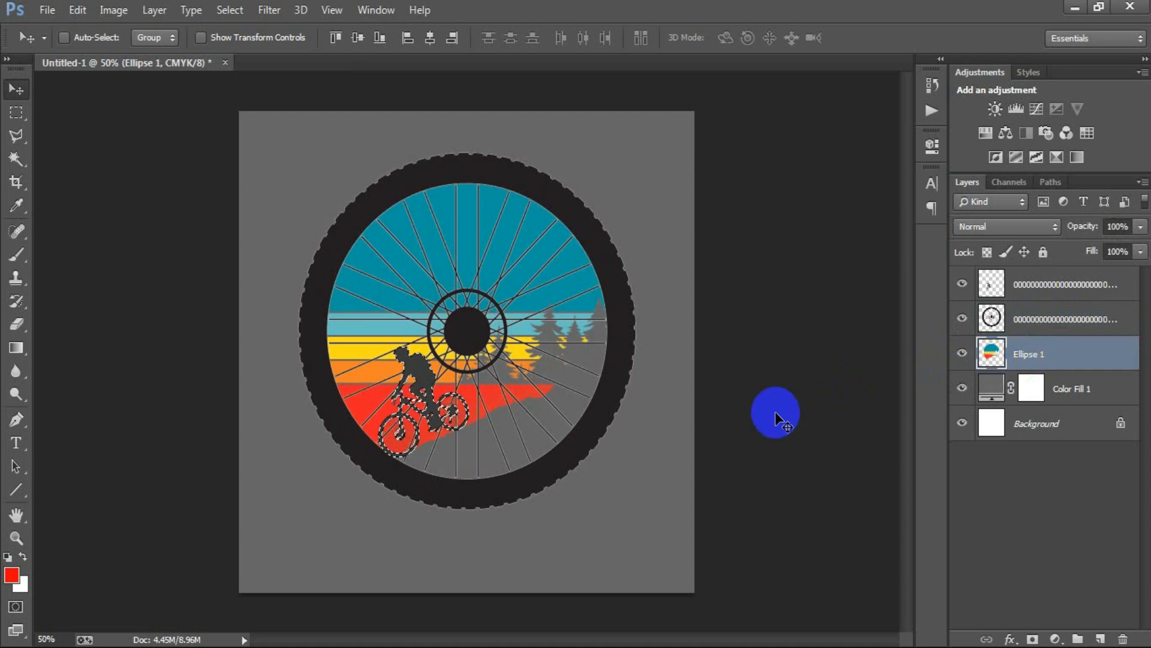
key(ctrl+d)
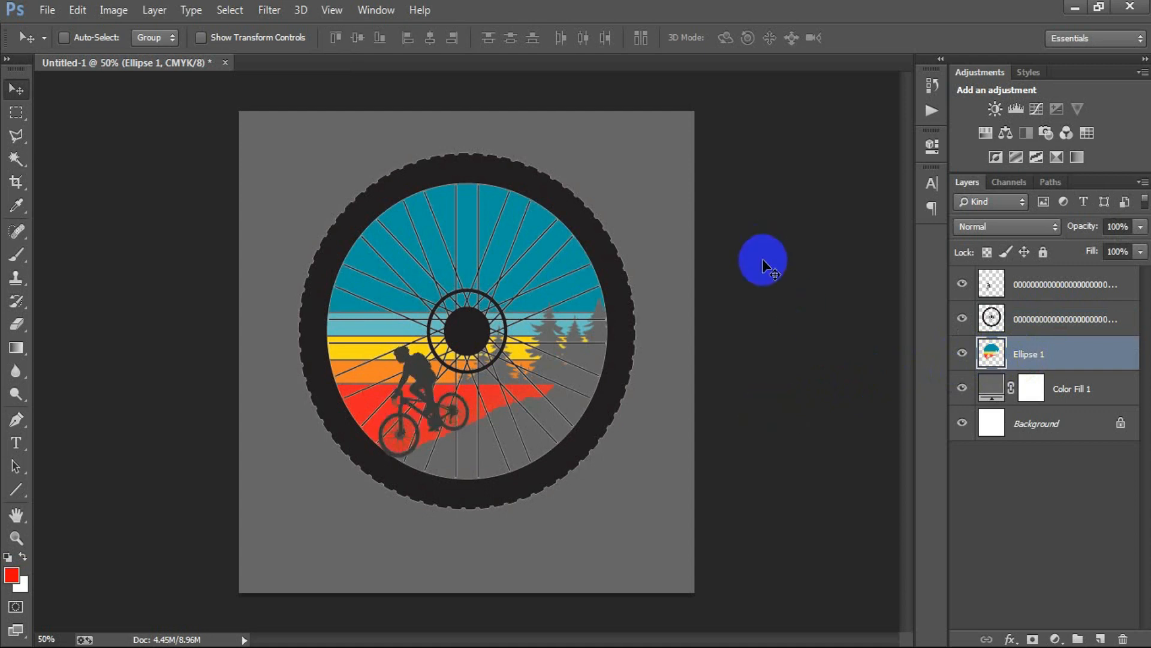
click(1040, 290)
key(Delete)
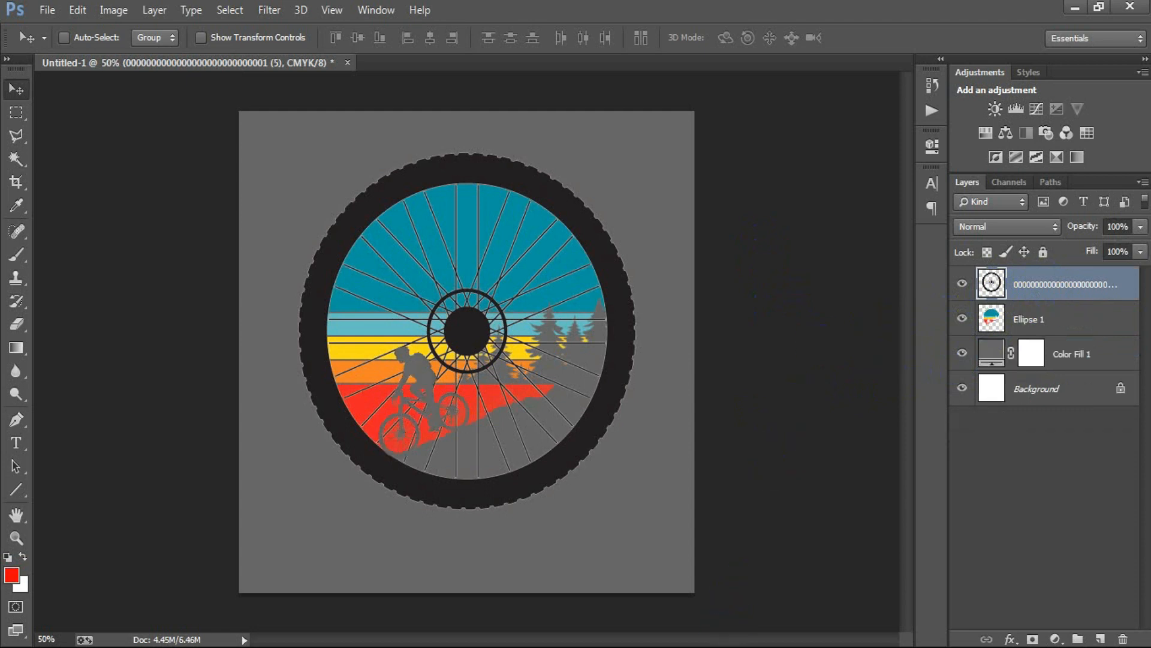
Step: Add a new layer with the centered red text "Life Is Good" across the lower edge of the wheel
click(1101, 640)
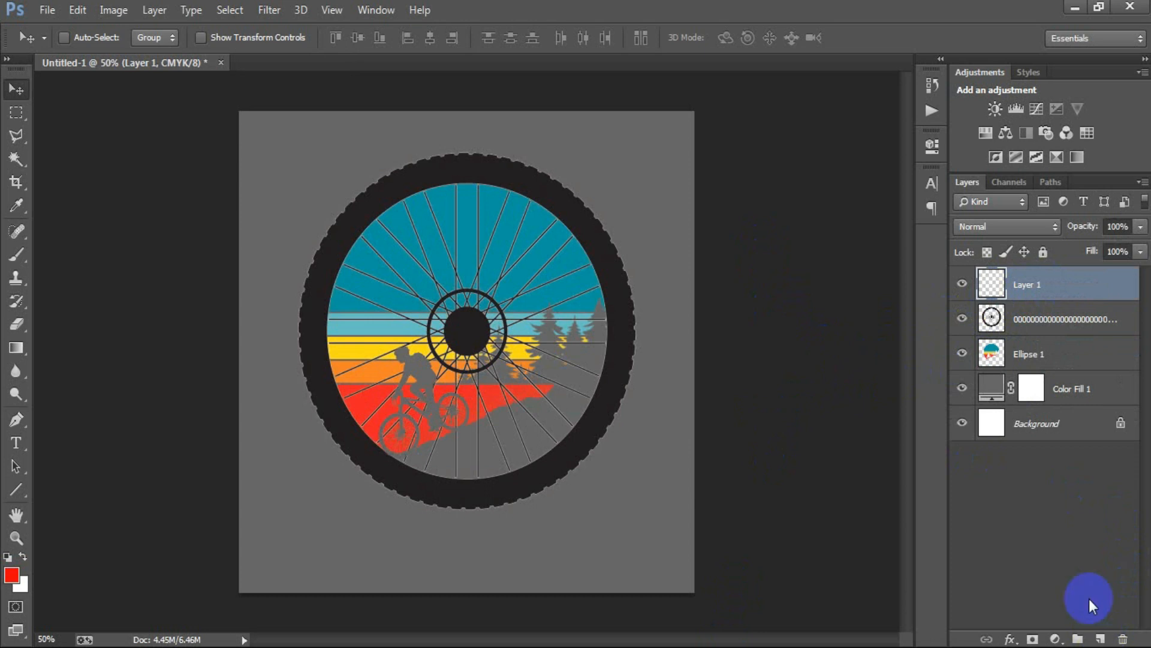
click(16, 443)
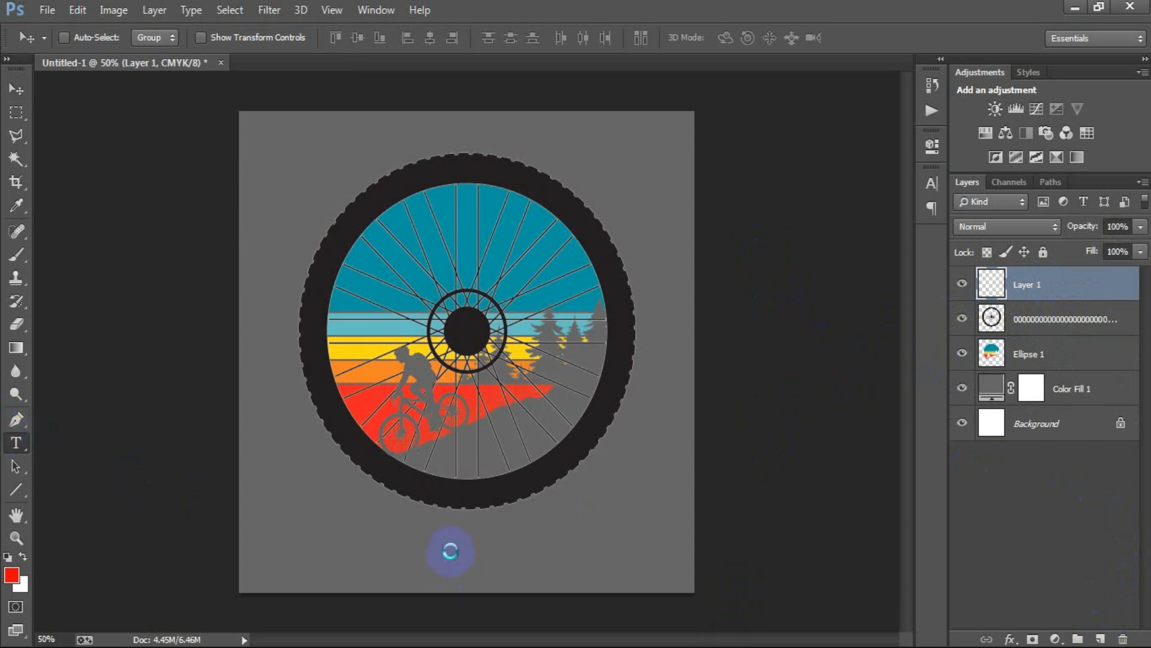
click(627, 547)
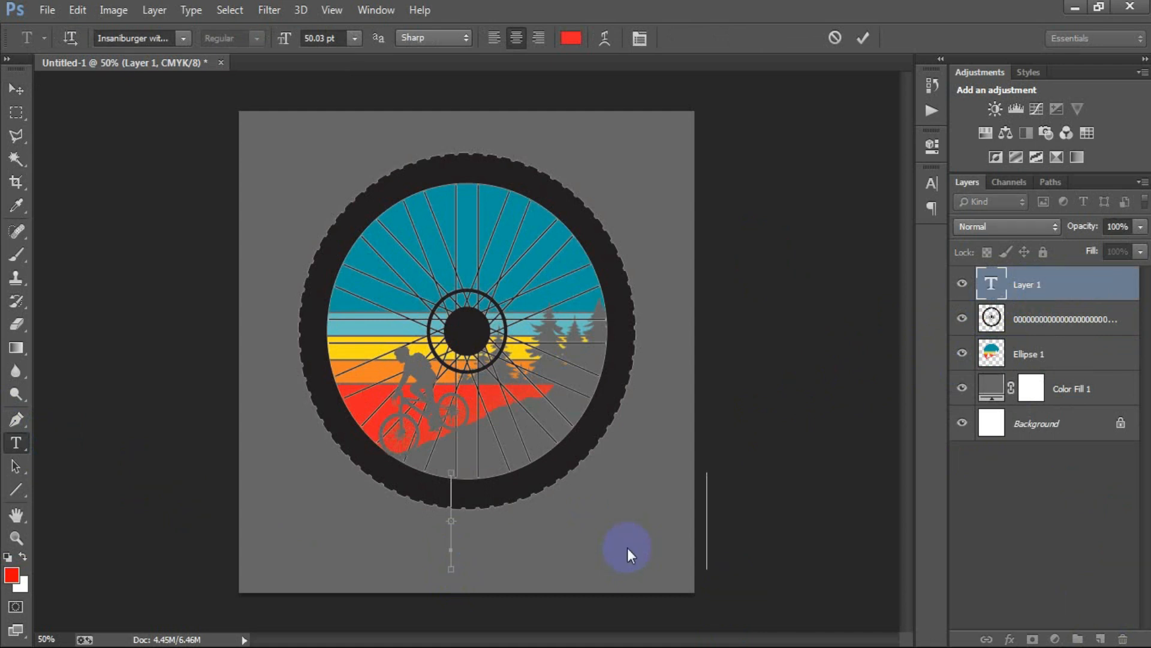
text(LIFE IS GOOD)
click(16, 88)
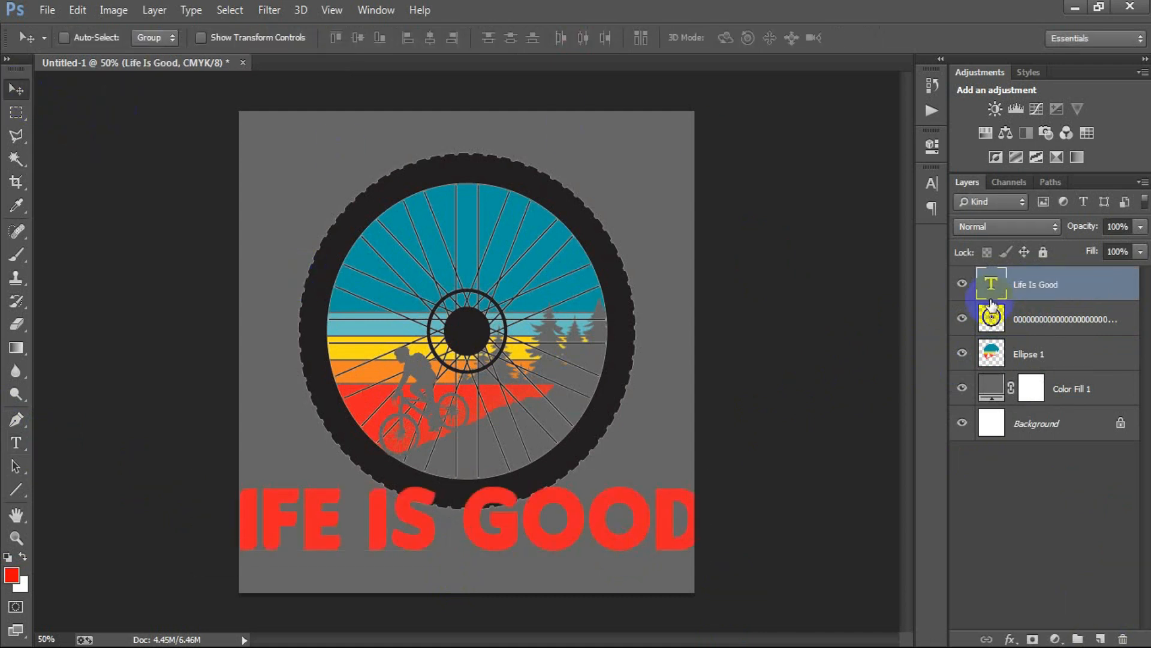
Step: Warp the "Life Is Good" text with the horizontal Arc style at -42% bend
double_click(998, 290)
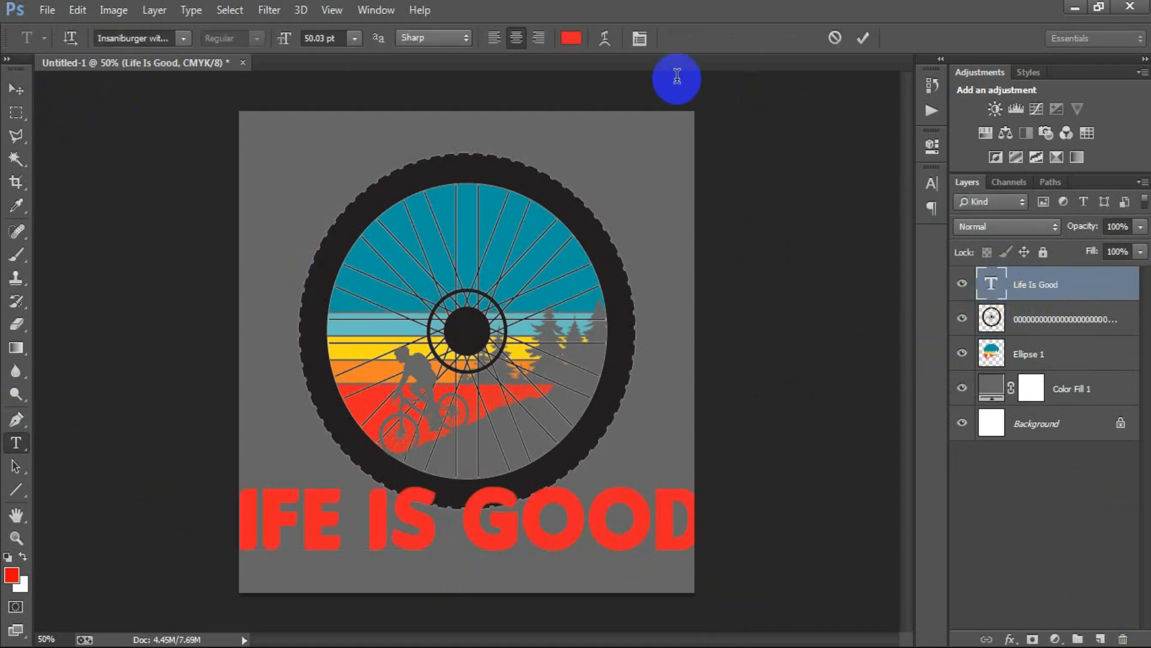
click(604, 40)
click(590, 179)
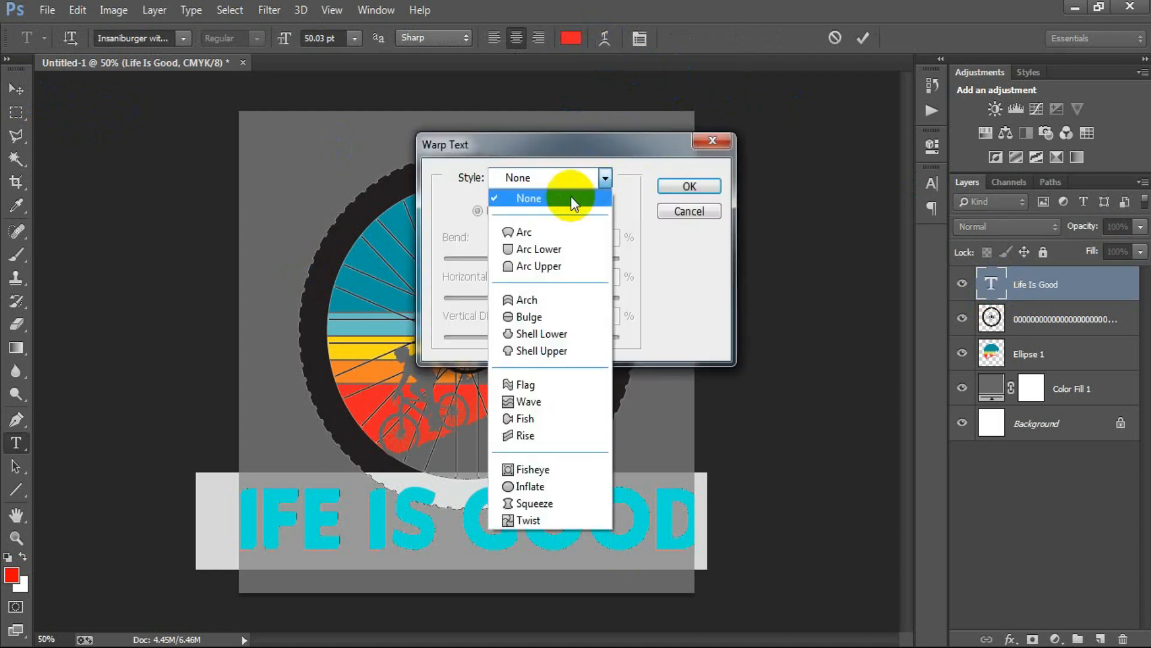
click(550, 232)
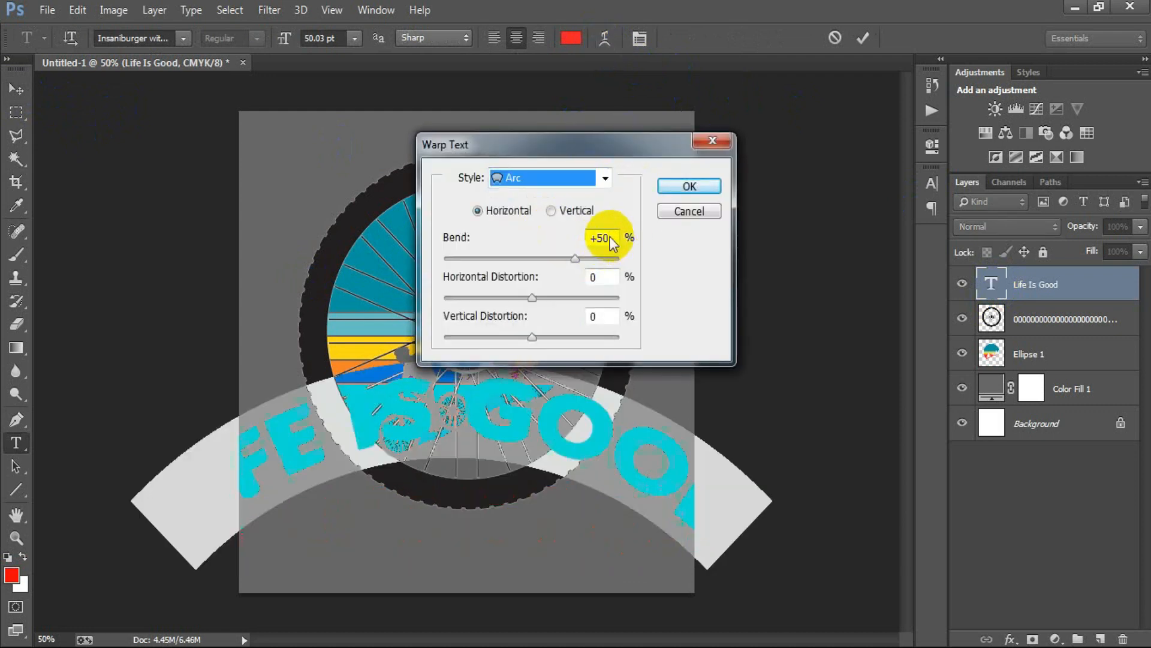
click(609, 239)
text(-42)
click(689, 186)
Step: Scale the arched text down to about 11.6 pt, then rotate and position it along the wheel's lower-right inner rim
click(10, 91)
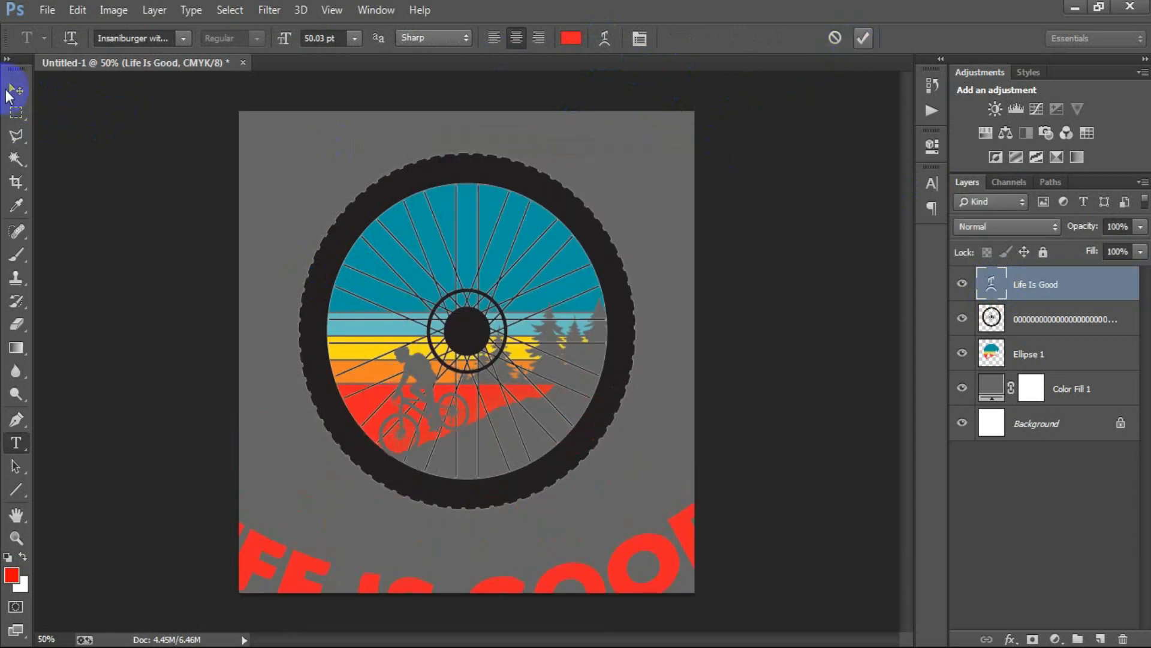
drag(419, 543, 459, 455)
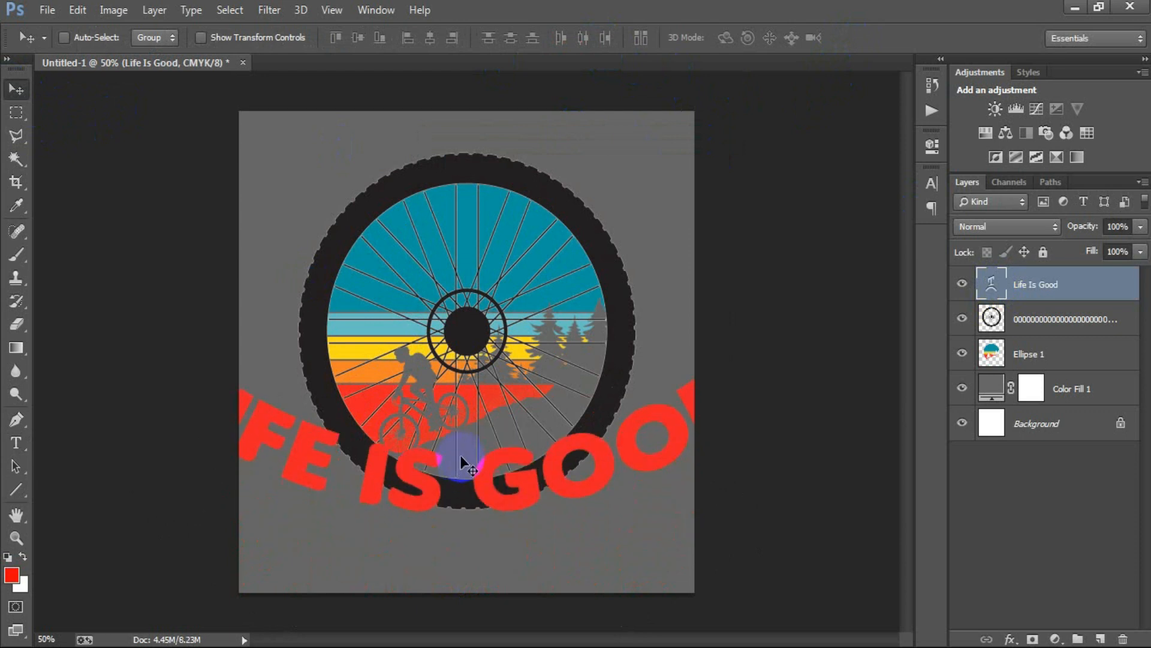
key(ctrl+t)
drag(772, 570, 577, 516)
drag(454, 459, 522, 454)
drag(620, 532, 672, 510)
drag(601, 437, 587, 440)
click(754, 39)
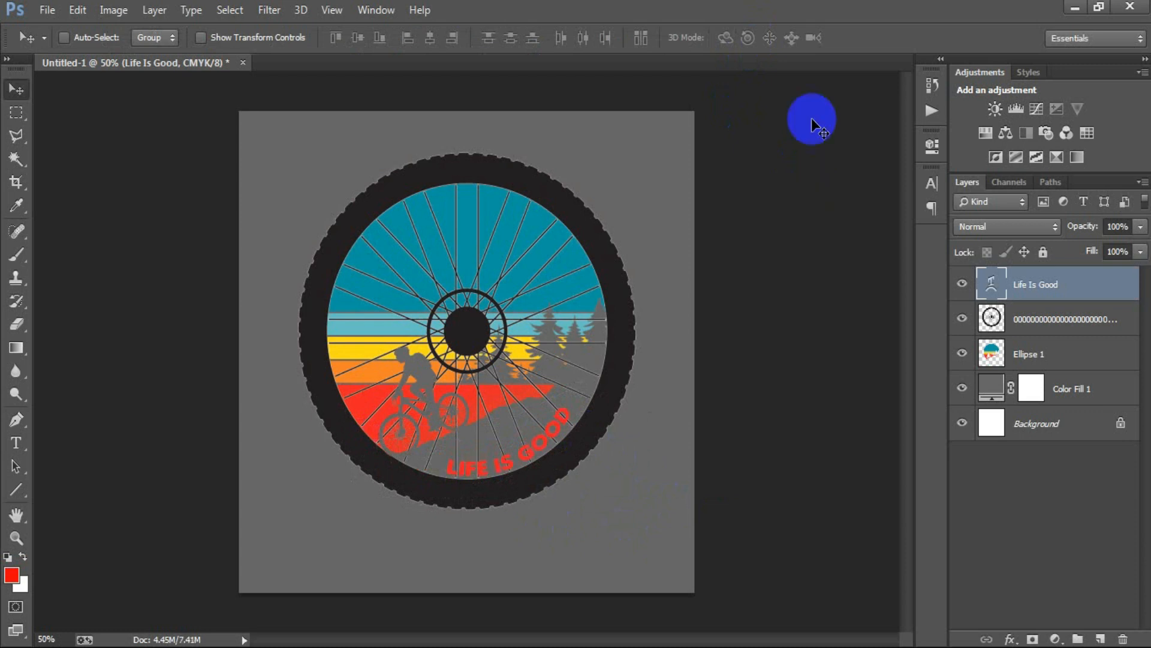
Step: Recolor the "Life Is Good" text with the orange sampled from the circle's orange stripe
click(931, 183)
click(895, 288)
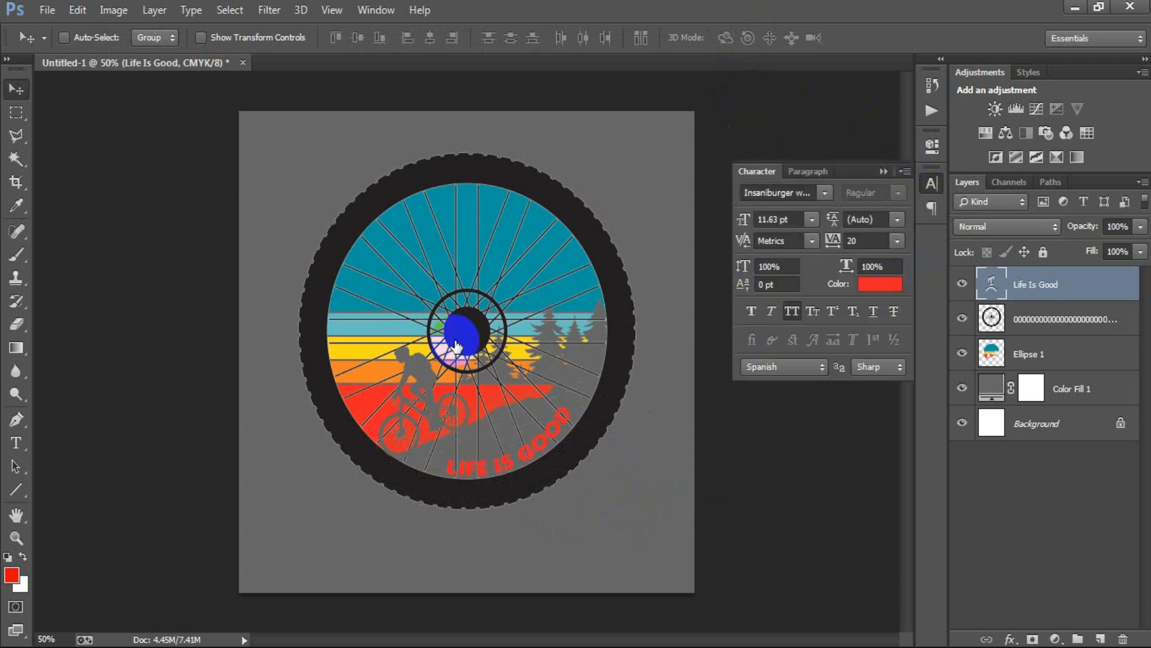
drag(454, 388, 367, 368)
click(1038, 233)
click(883, 171)
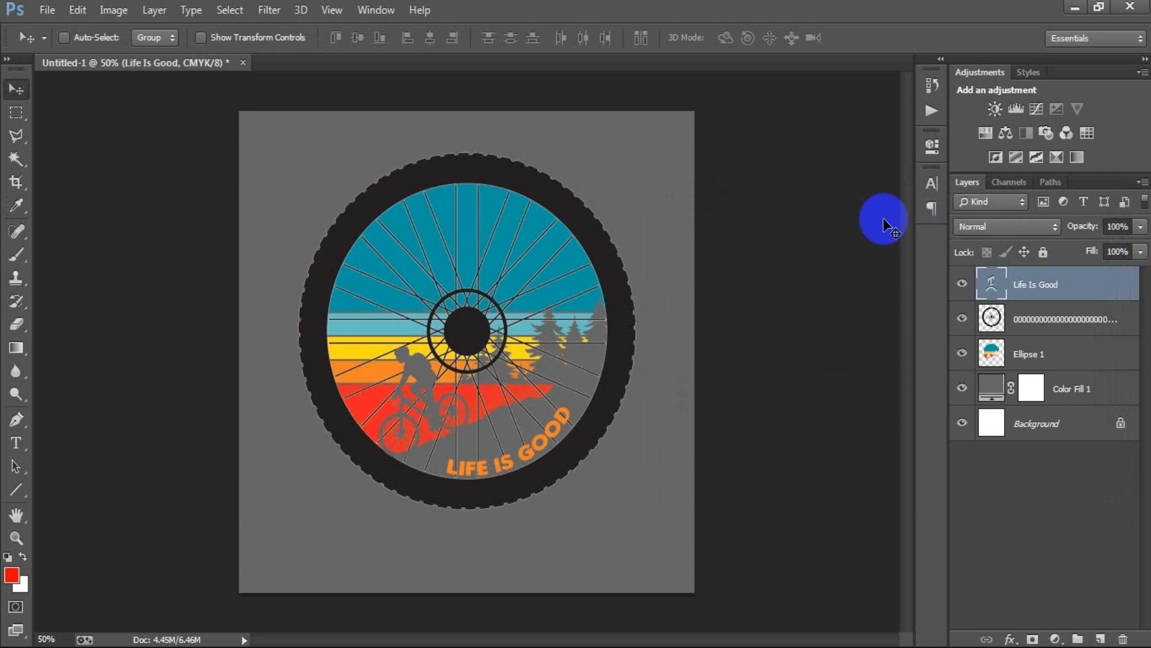
Step: Change the Color Fill 1 layer's color to black (000000)
double_click(991, 388)
click(702, 427)
drag(702, 428, 674, 470)
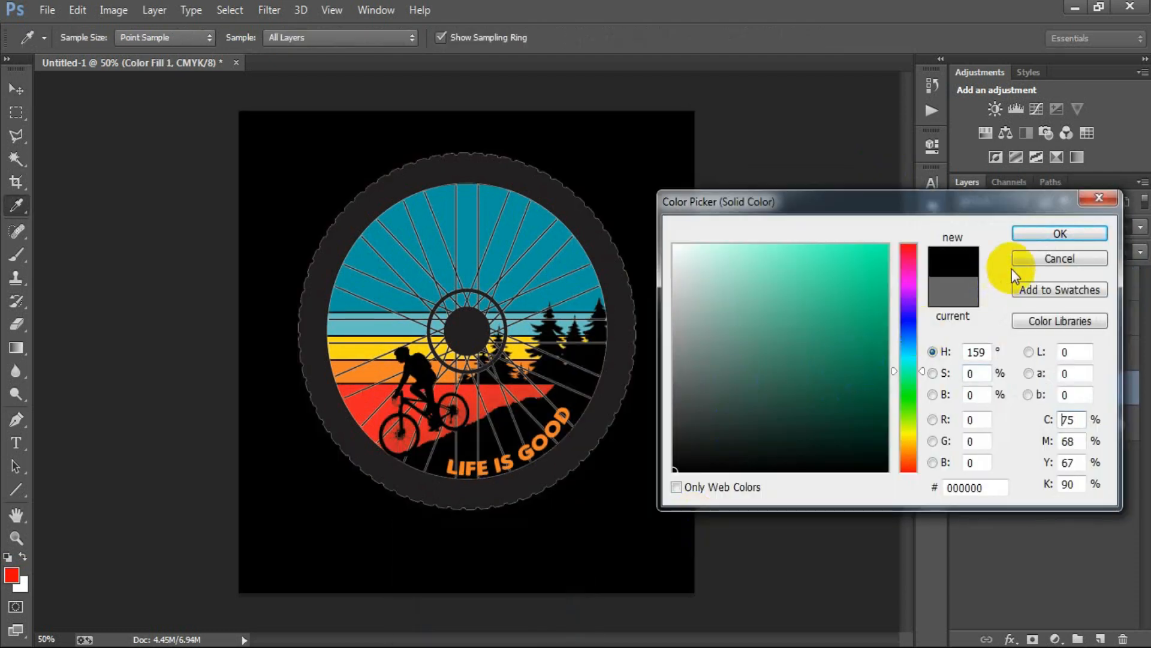
click(1027, 233)
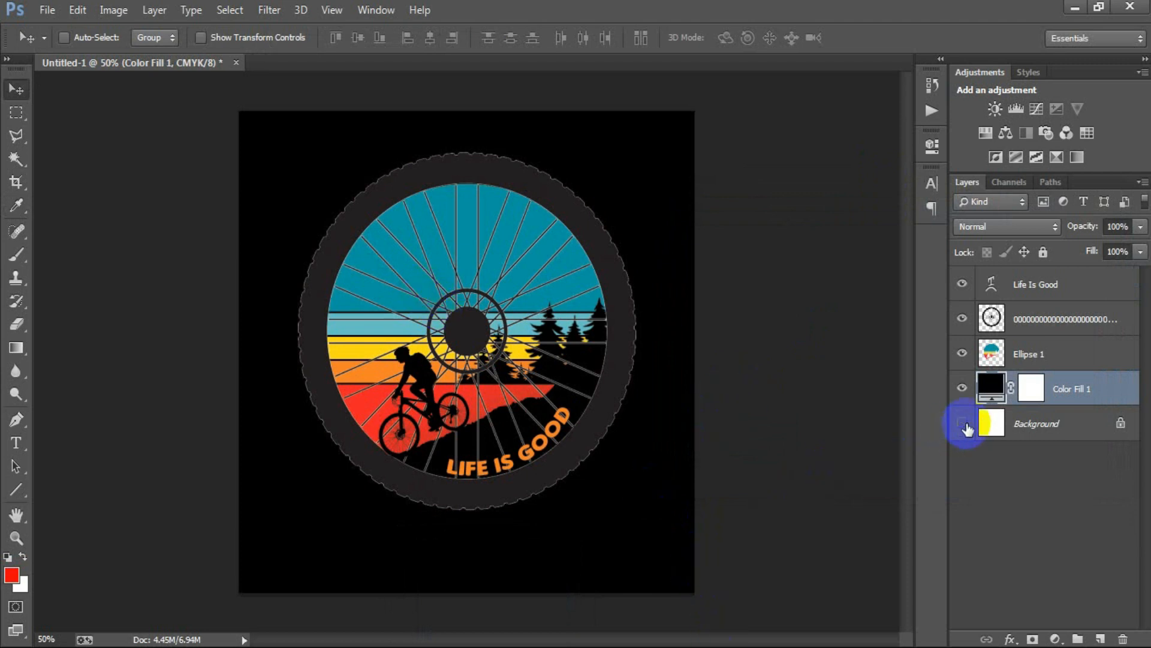
Step: Hide the Color Fill 1 layer and export the artwork for web as a transparent PNG-24 named 77777777 on the Desktop
click(963, 388)
key(ctrl+alt+shift+s)
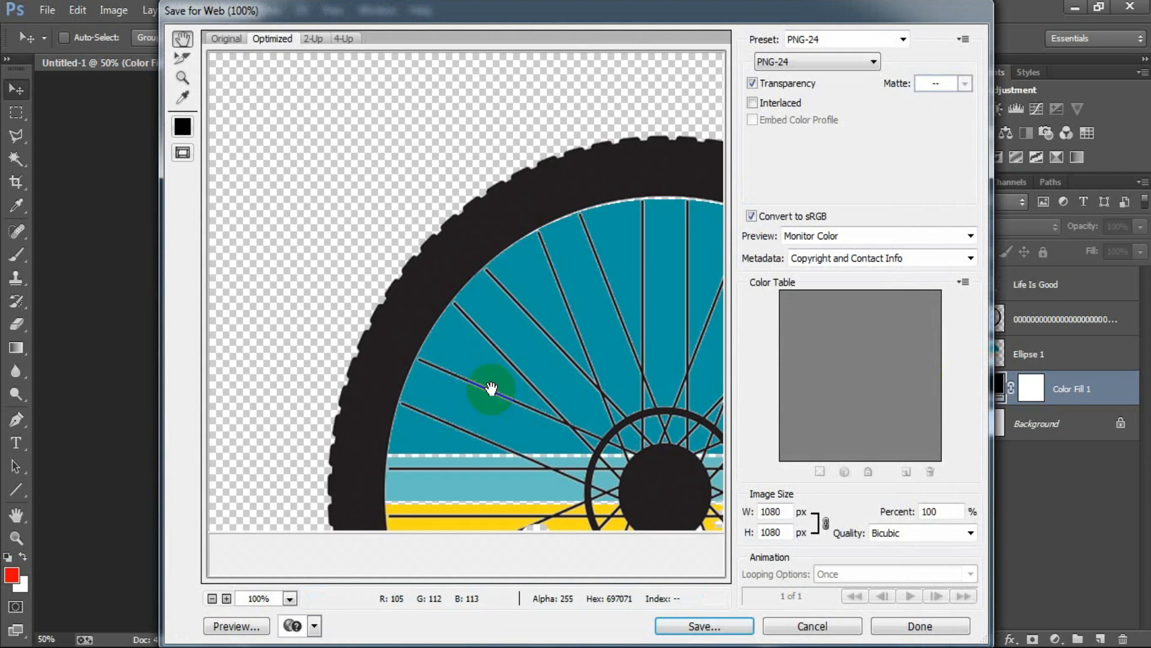
drag(581, 457, 398, 319)
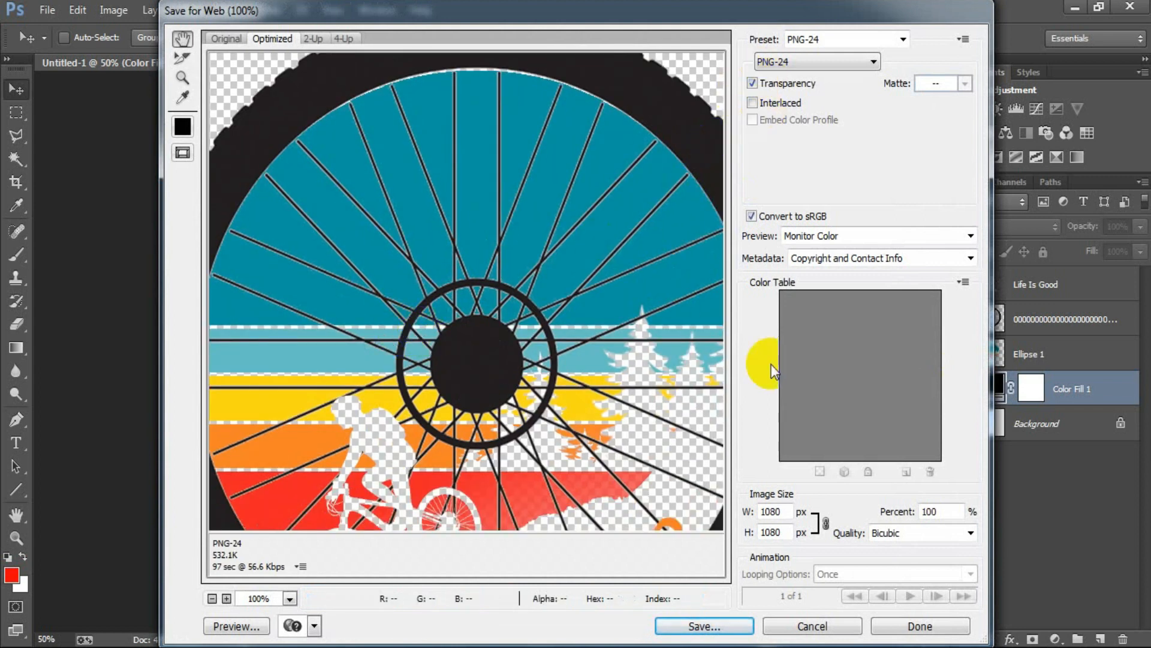
click(723, 624)
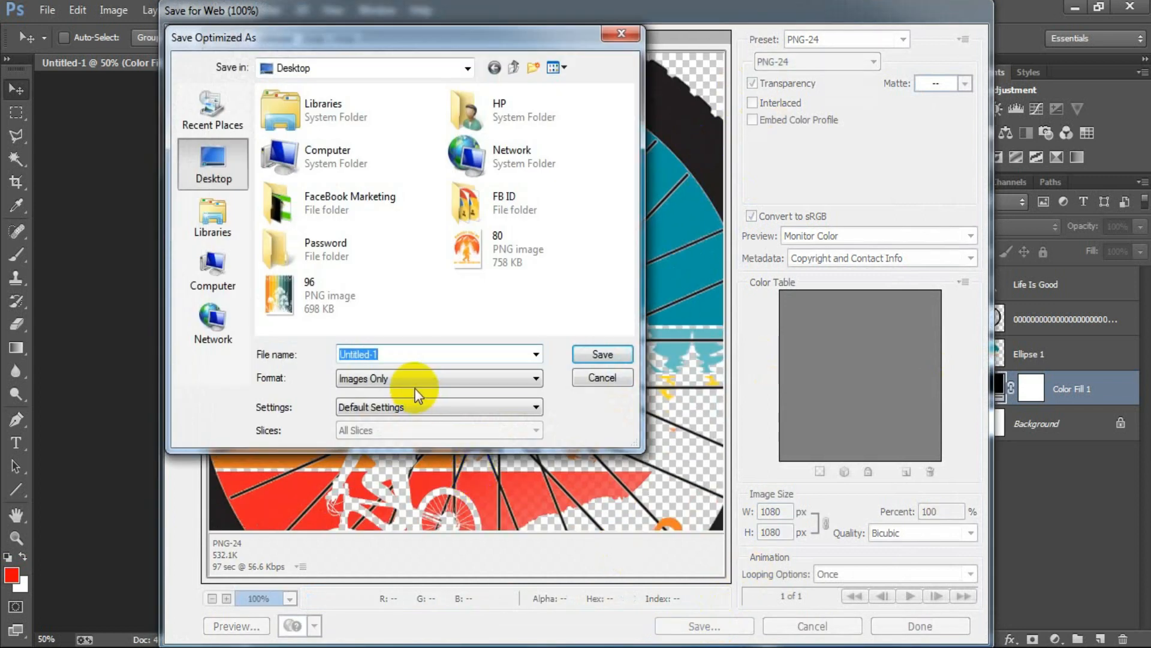
text(77777777)
click(603, 357)
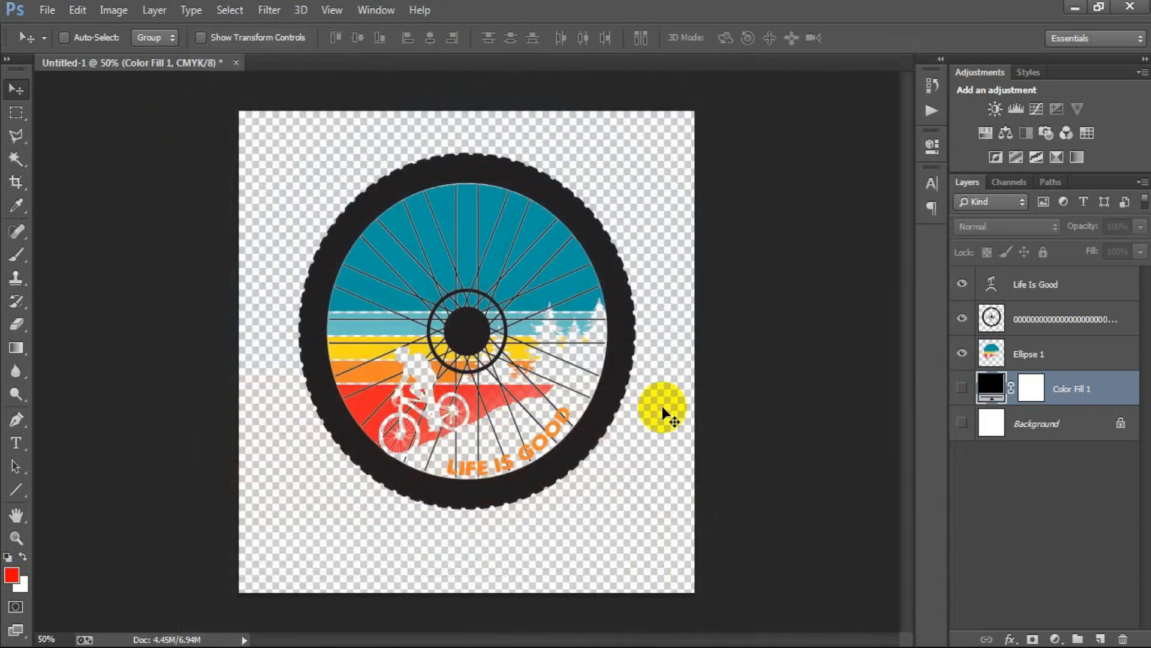
Step: Show the Background and Color Fill 1 layers again
click(962, 423)
click(962, 392)
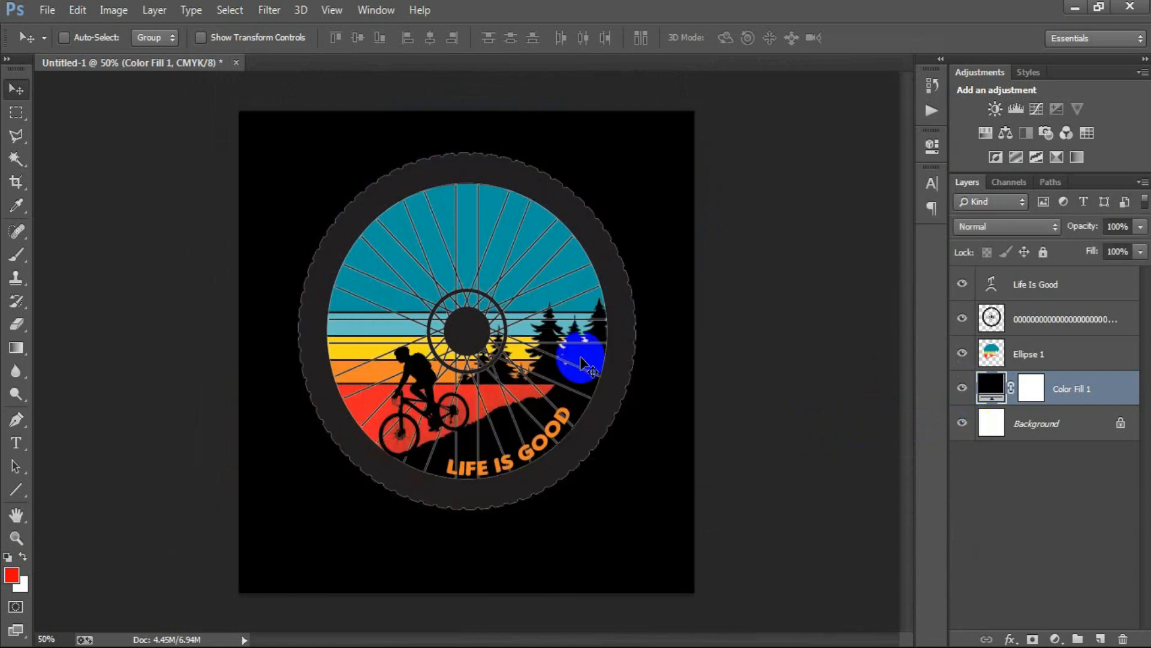